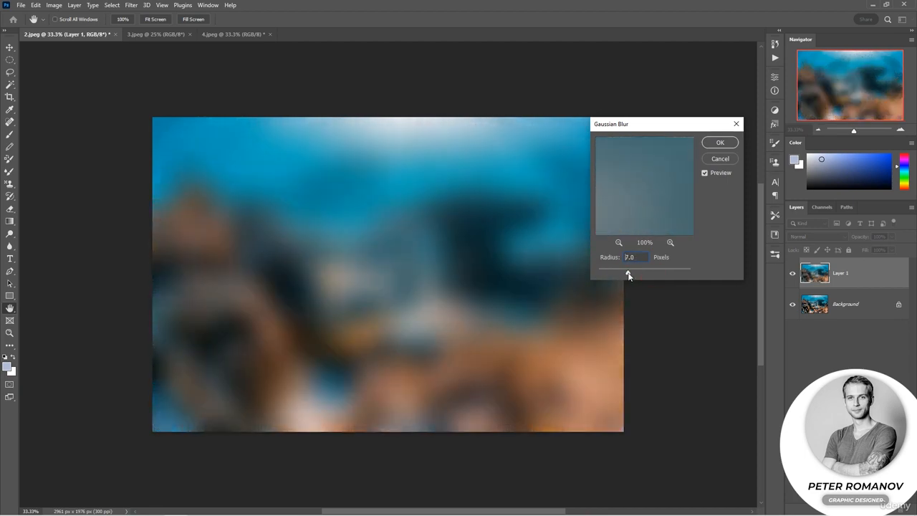
Discard the Gaussian Blur and start a Field Blur on Layer 1, setting the centre pin to about 20 px
left_click(720, 159)
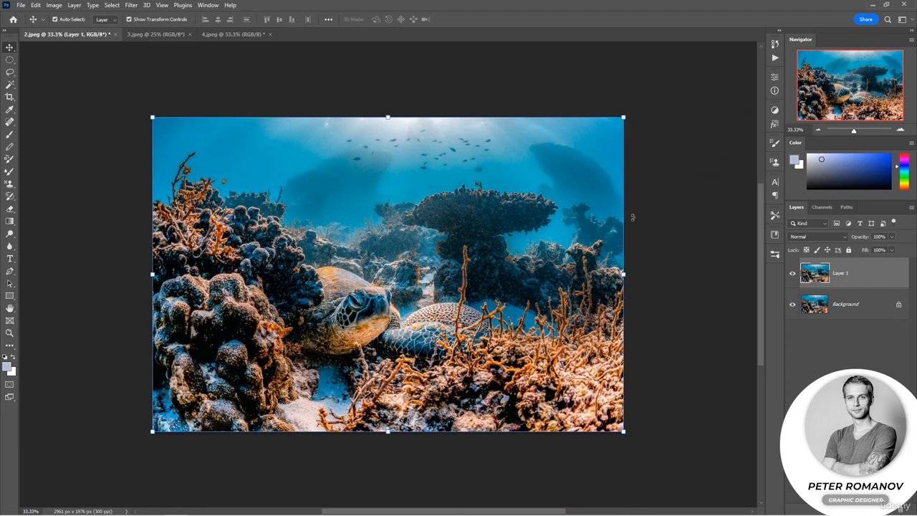
left_click(132, 5)
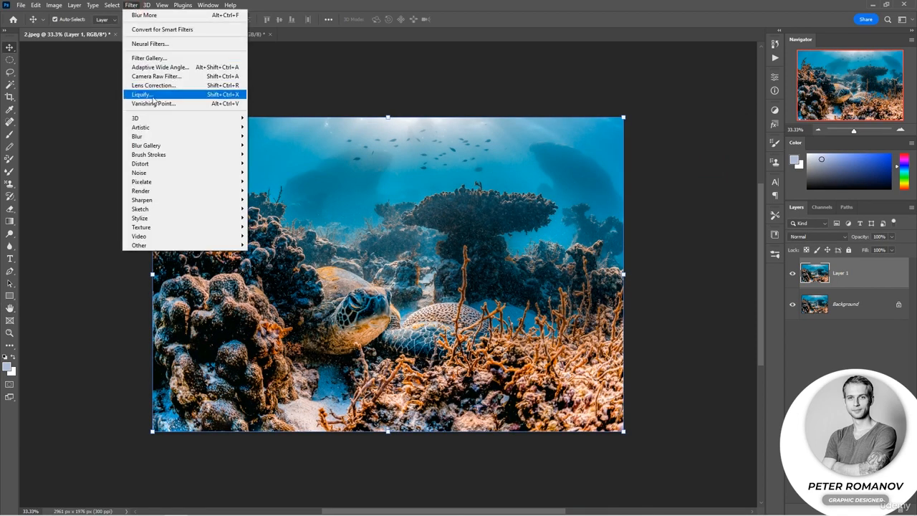
mouse_move(233, 147)
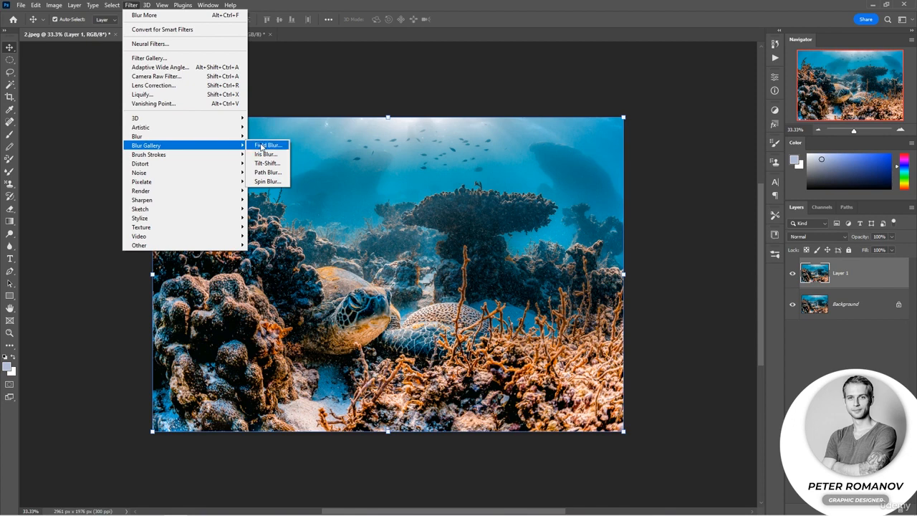
left_click(267, 145)
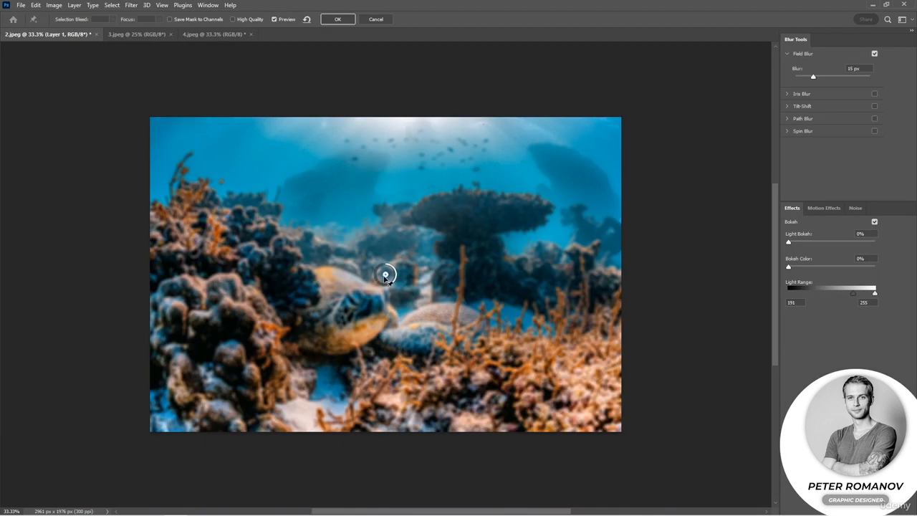
mouse_move(396, 283)
left_mouse_down()
mouse_move(390, 292)
mouse_move(378, 274)
mouse_move(389, 268)
mouse_move(394, 288)
mouse_move(377, 279)
mouse_move(393, 275)
left_mouse_up()
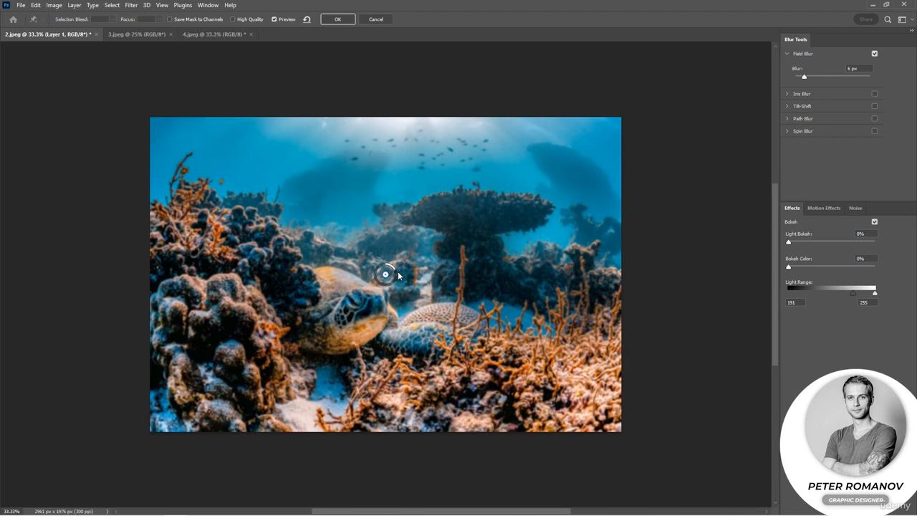
mouse_move(804, 76)
left_mouse_down()
mouse_move(844, 79)
mouse_move(821, 82)
left_mouse_up()
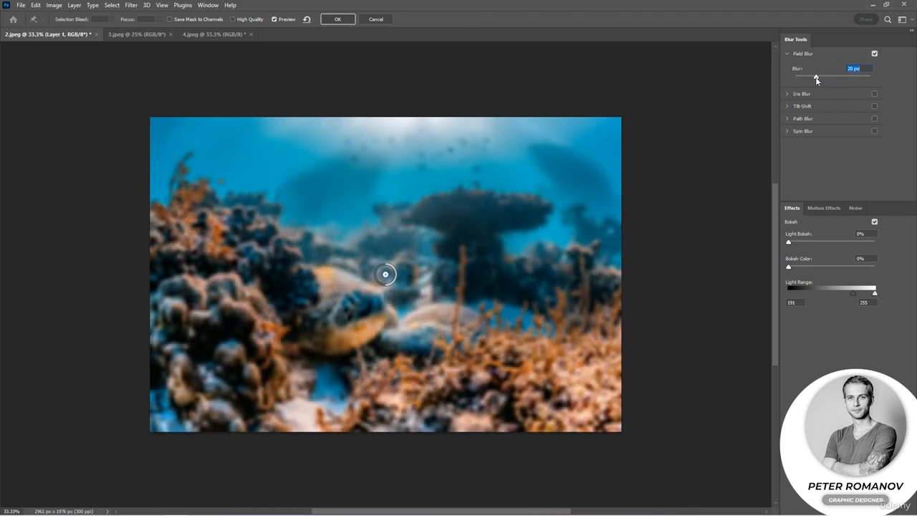
Add a 38 px blur pin in the water above the coral and set the centre pin's blur to 0 px
left_click(525, 175)
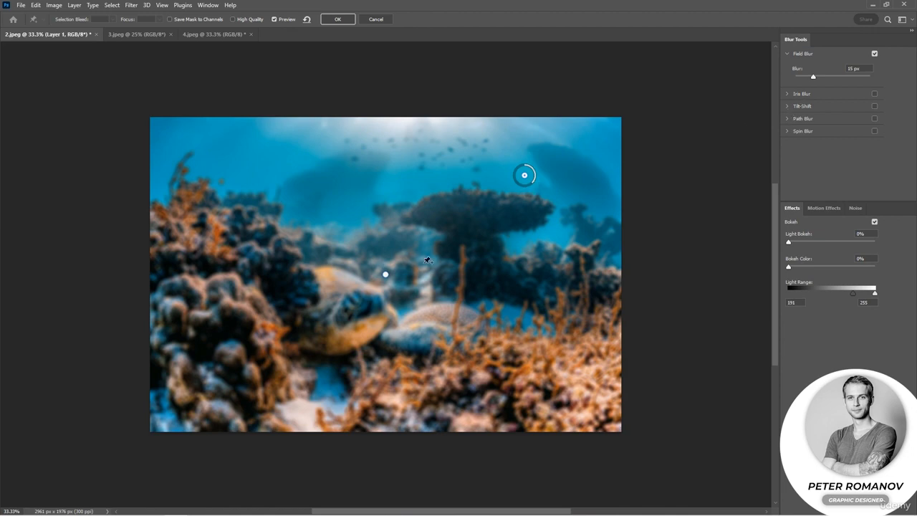
left_click(387, 276)
left_click_drag(385, 273, 390, 267)
left_click(525, 175)
left_click_drag(532, 183, 432, 178)
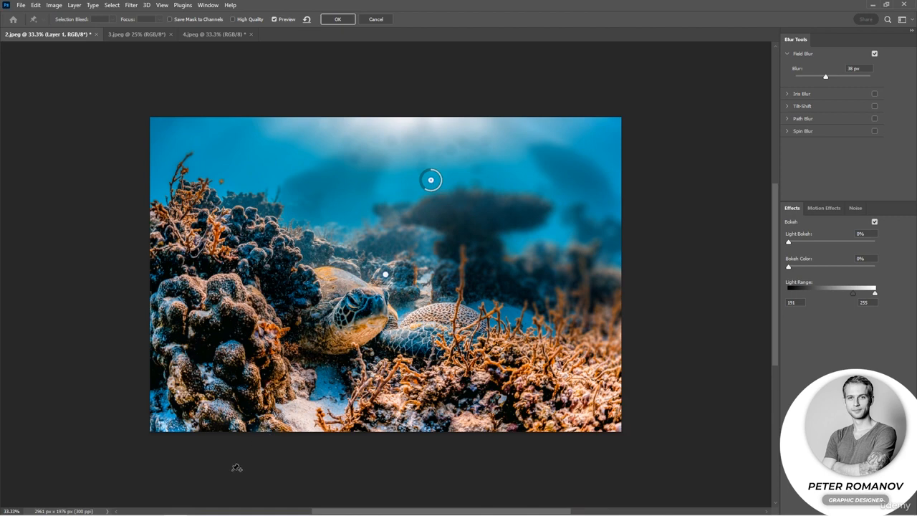
Add a blur pin in the image's lower-left corner, adjust its strength, and move the 38 px pin slightly higher
left_click(166, 413)
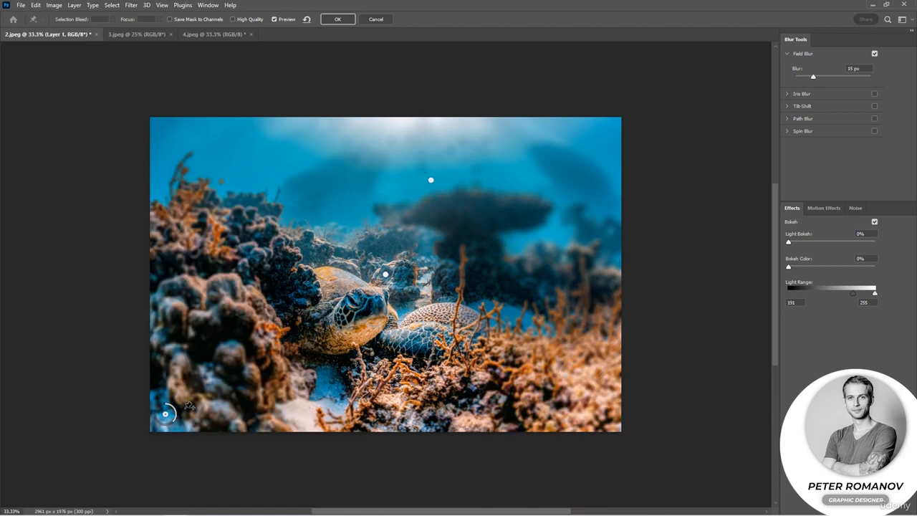
mouse_move(174, 423)
left_mouse_down()
mouse_move(175, 413)
mouse_move(179, 421)
left_mouse_up()
left_click_drag(431, 183, 431, 162)
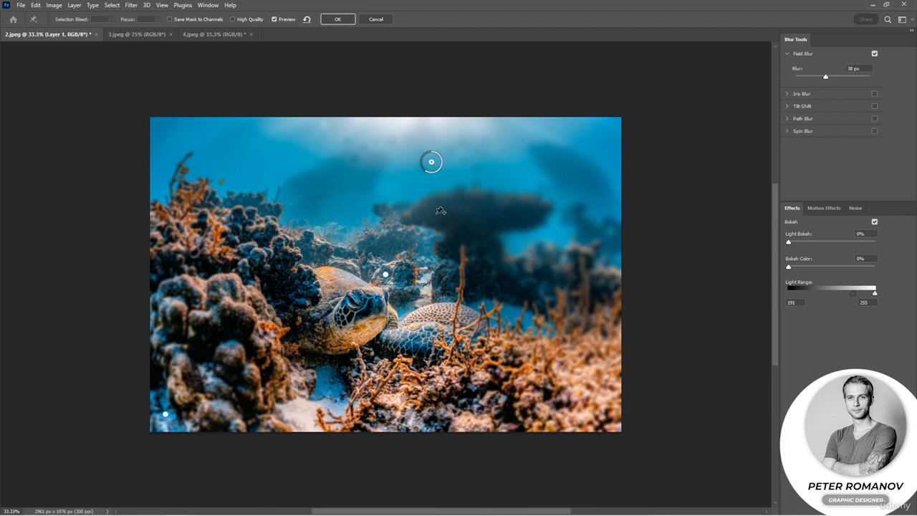
Add 0 px blur pins on the lower-right coral and outside the image's upper-left corner, and move the centre pin onto the turtle's head
left_click(540, 394)
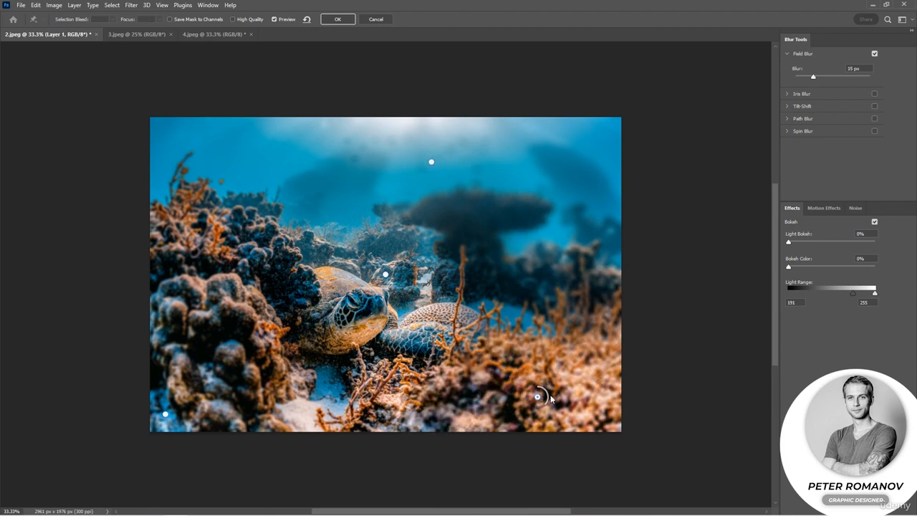
left_click_drag(541, 394, 538, 385)
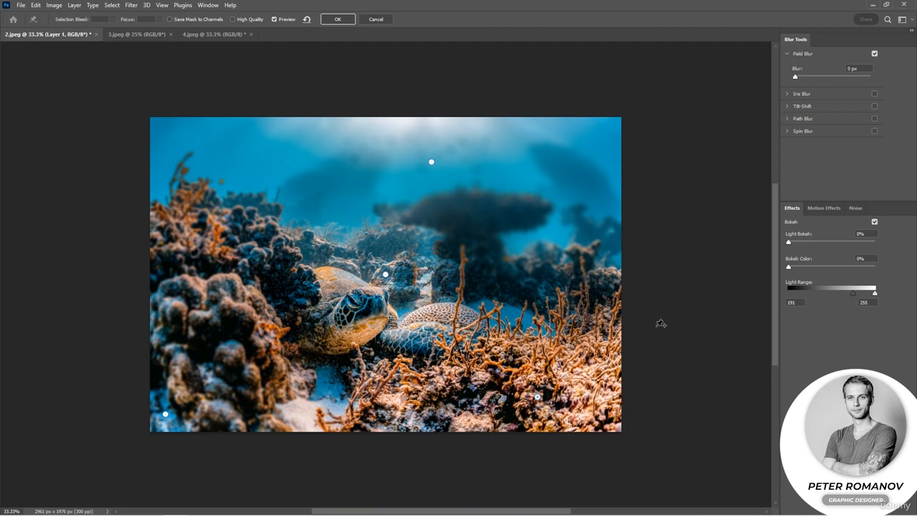
left_click(136, 76)
mouse_move(143, 82)
left_mouse_down()
mouse_move(137, 70)
mouse_move(147, 76)
mouse_move(119, 83)
mouse_move(142, 68)
mouse_move(129, 90)
mouse_move(135, 74)
left_mouse_up()
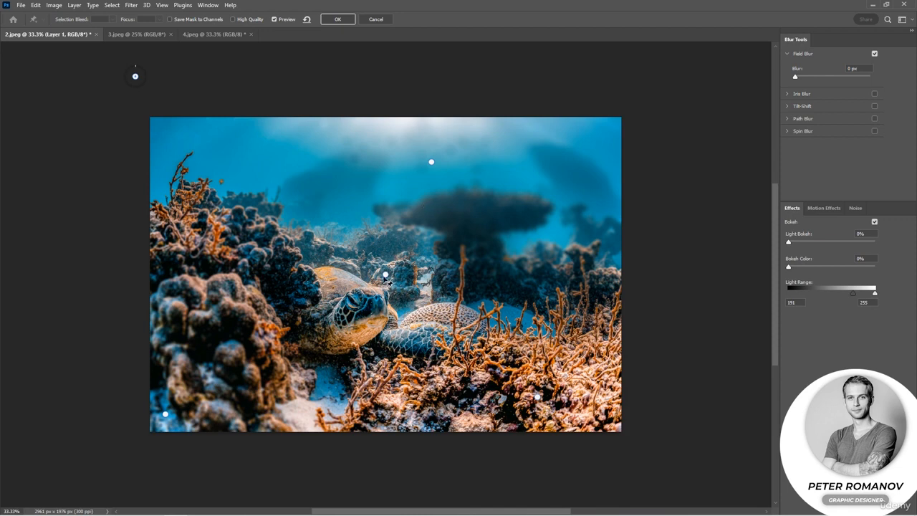
left_click_drag(385, 274, 368, 306)
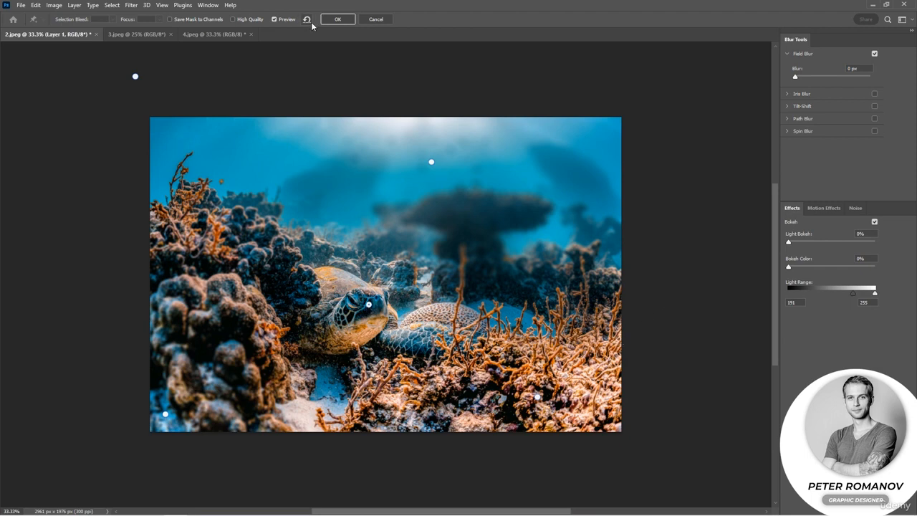
Delete the 38 px blur pin in the water and undo the deletion
left_click(432, 162)
key("Delete")
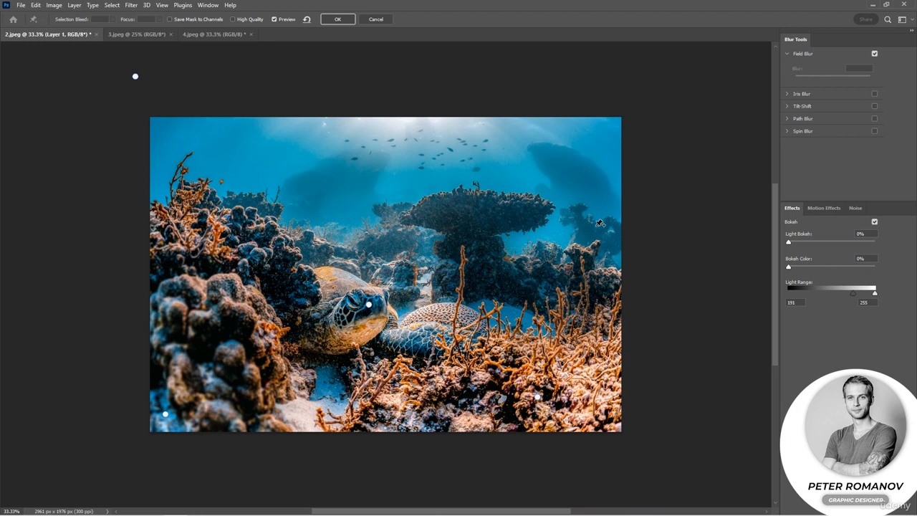
key("ctrl+z")
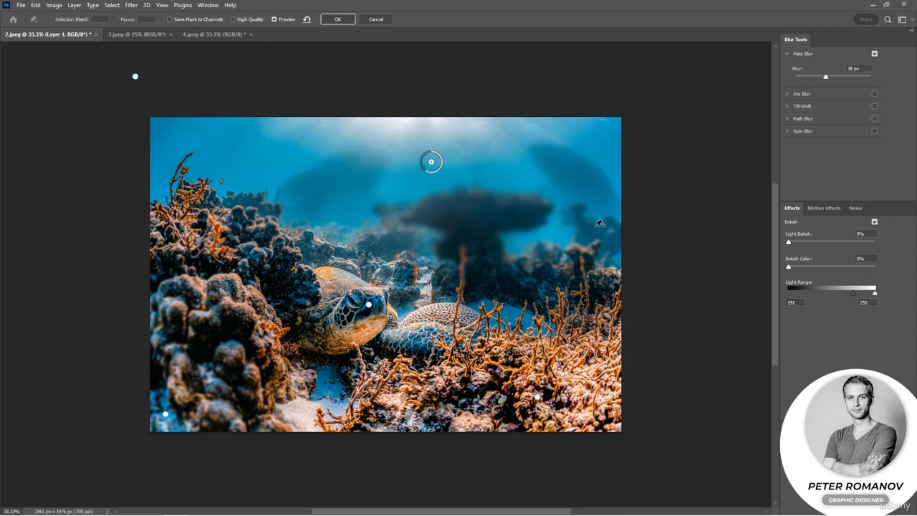
Apply the Field Blur to Layer 1 and deselect the layer
left_click(337, 19)
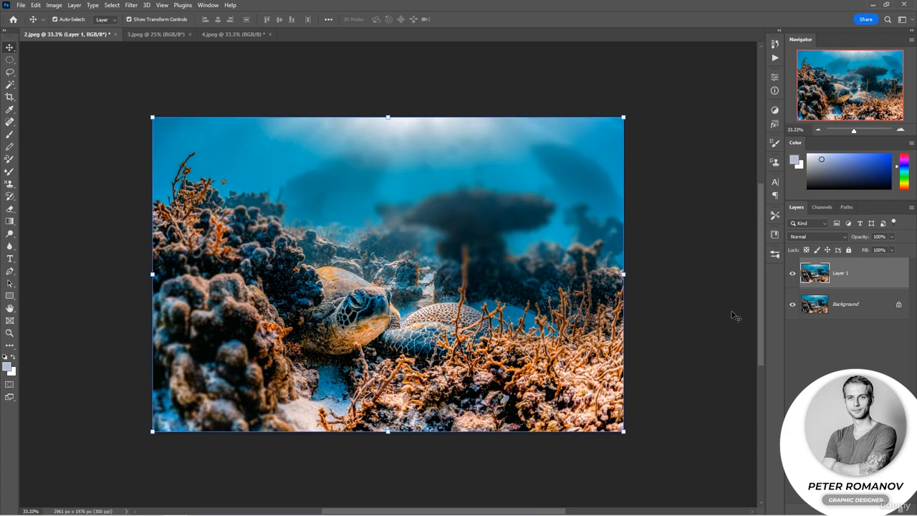
left_click(846, 357)
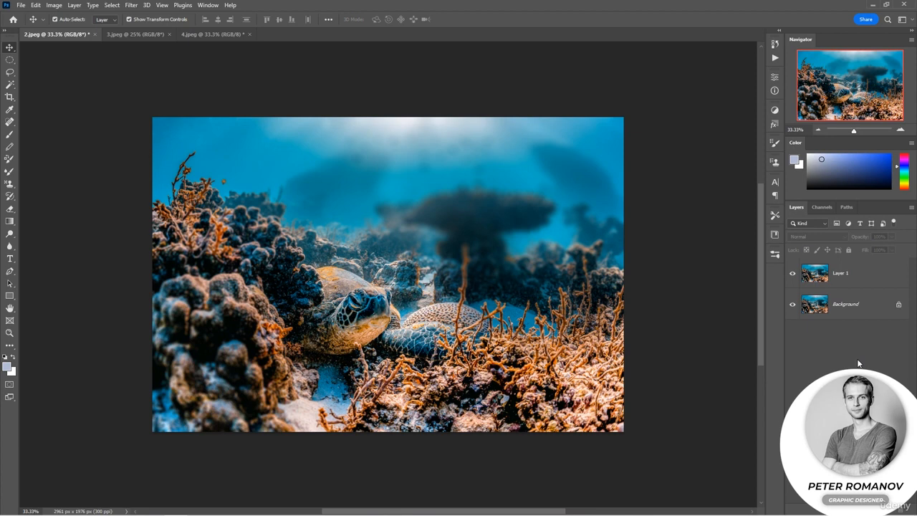
Switch to the 3.jpeg document, unlock its Background layer and convert it to a smart object
left_click(136, 34)
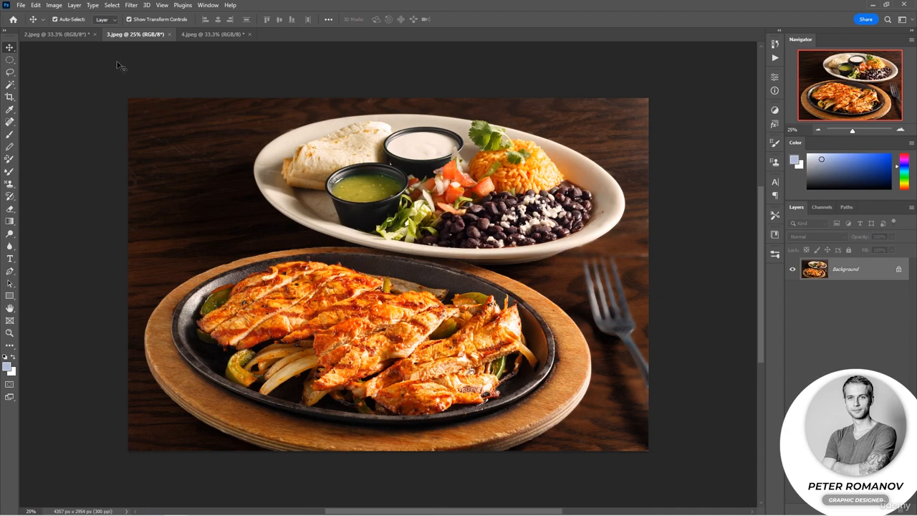
left_click(898, 268)
right_click(889, 269)
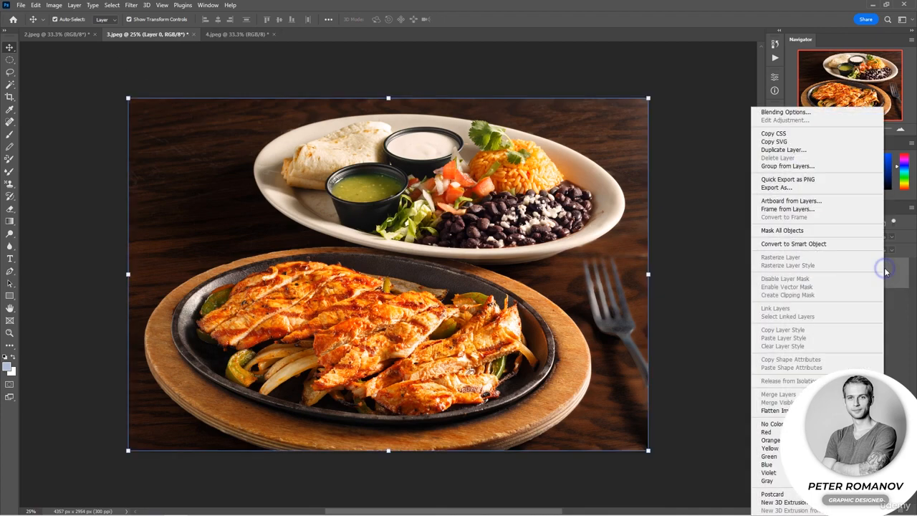
left_click(822, 245)
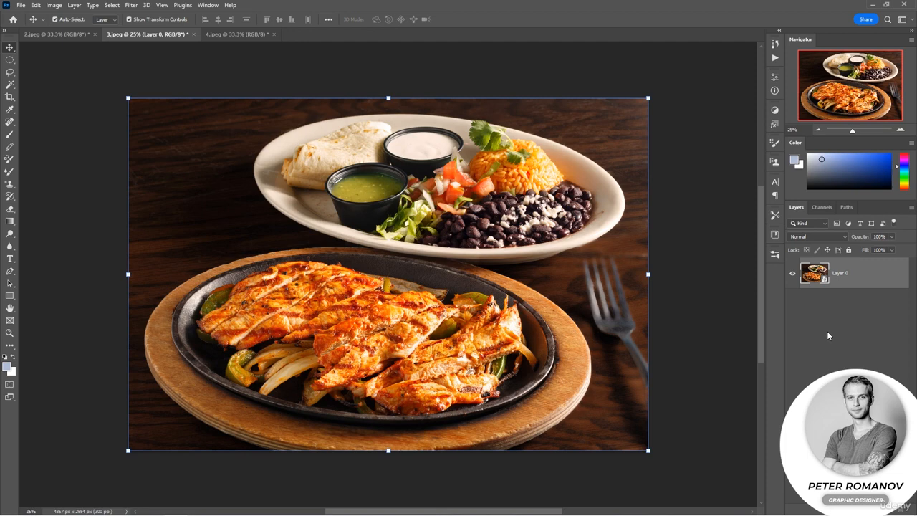
Start an Iris Blur on Layer 0 and move its centre onto the chicken in the skillet
left_click(131, 5)
mouse_move(237, 146)
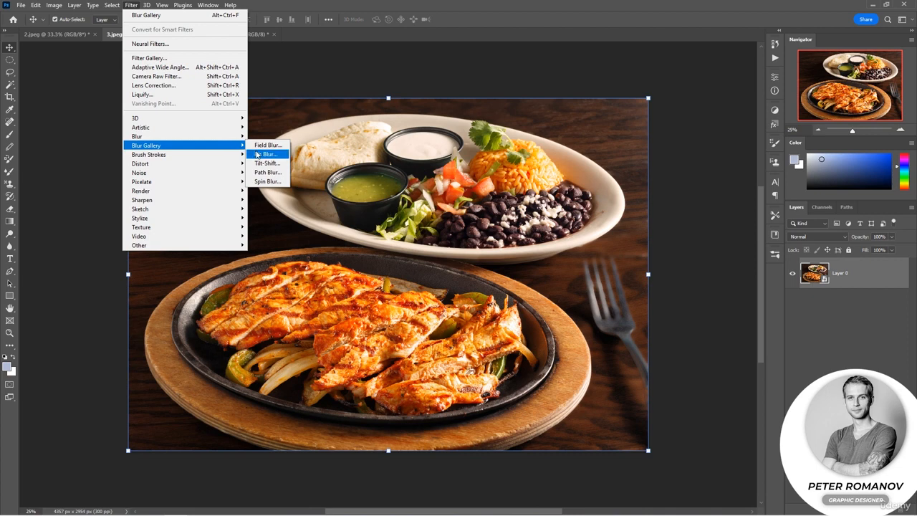
left_click(262, 154)
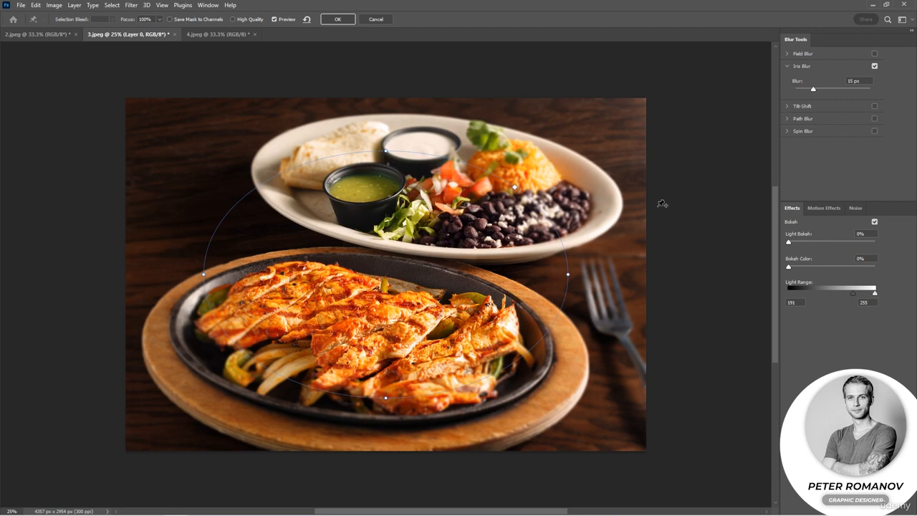
left_click_drag(387, 275, 361, 320)
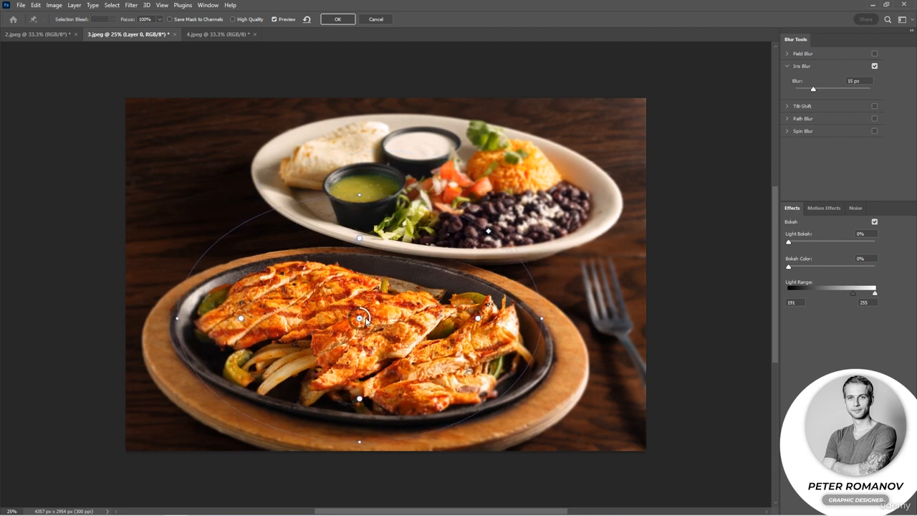
Tilt and resize the iris ellipse around the skillet, and adjust its inner feather points
left_click_drag(542, 318, 548, 334)
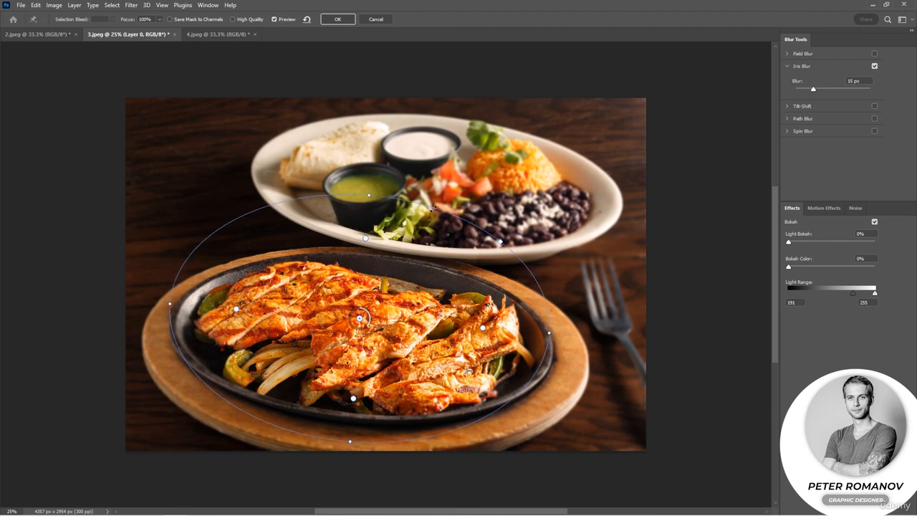
left_click_drag(387, 198, 371, 253)
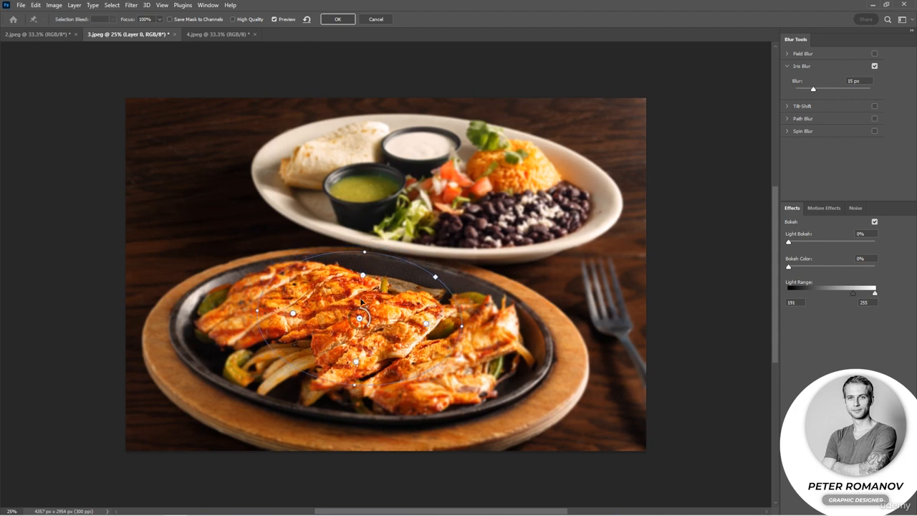
left_click_drag(355, 363, 330, 445)
left_click_drag(354, 388, 343, 414)
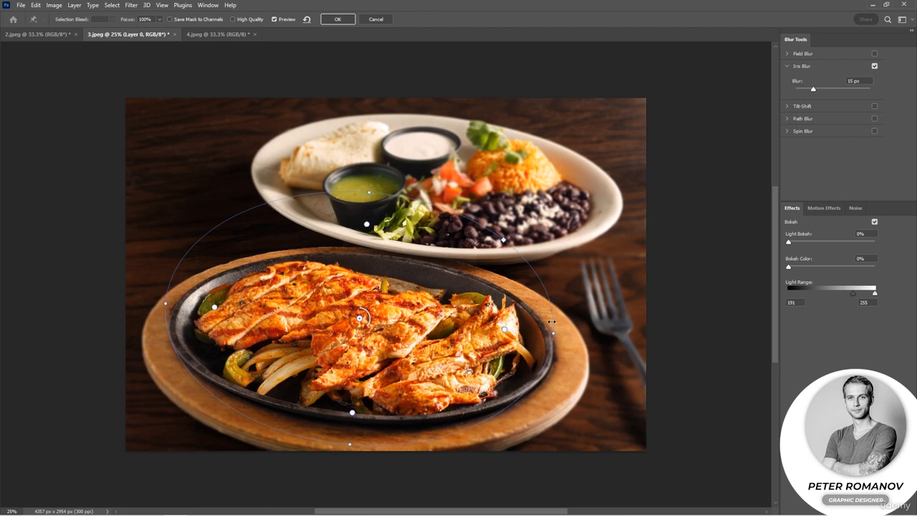
left_click_drag(552, 322, 555, 322)
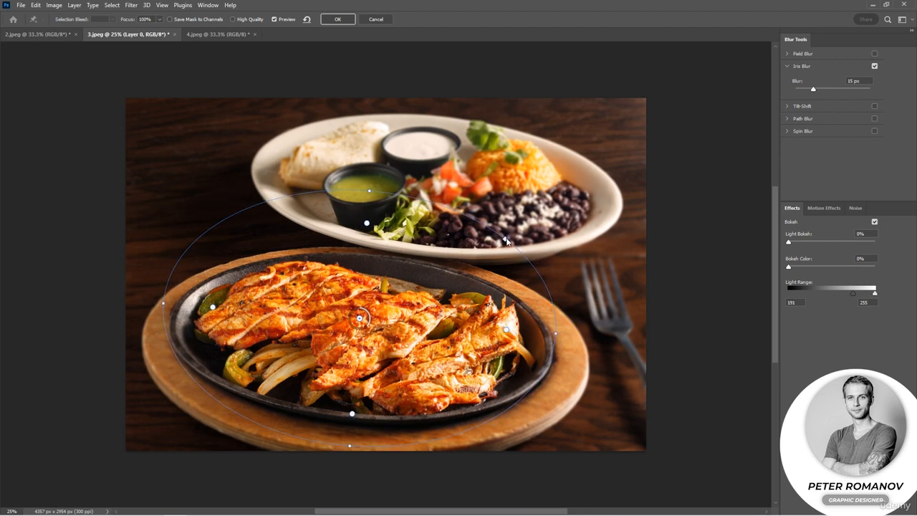
Flatten the iris ellipse slightly, shift it lower over the skillet, and set the Iris Blur to 31 px
mouse_move(507, 242)
left_mouse_down()
mouse_move(543, 220)
mouse_move(505, 239)
left_mouse_up()
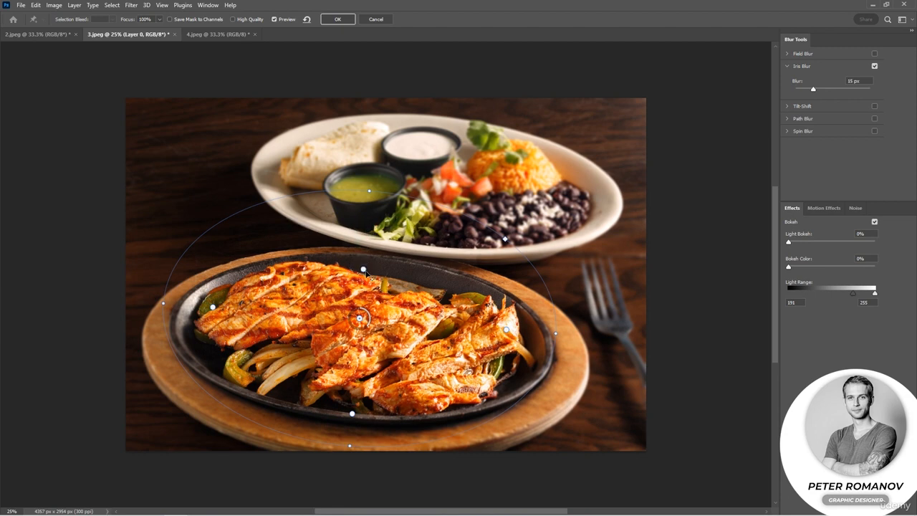
left_click_drag(369, 192, 367, 197)
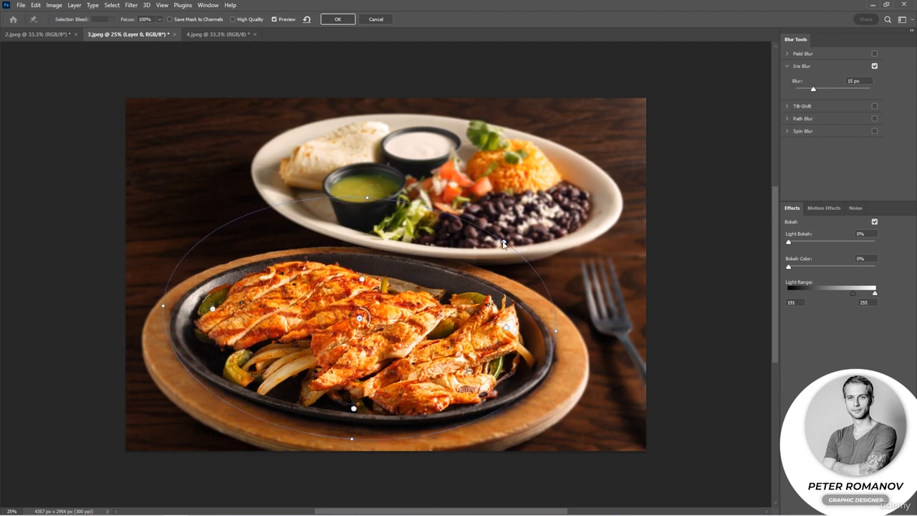
mouse_move(502, 245)
left_mouse_down()
mouse_move(578, 198)
mouse_move(504, 242)
left_mouse_up()
left_click_drag(359, 317, 357, 334)
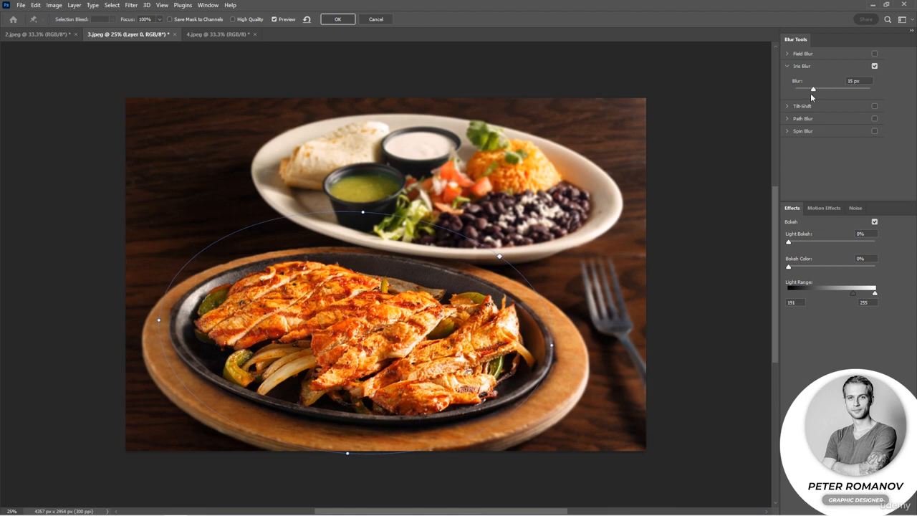
left_click_drag(812, 90, 823, 90)
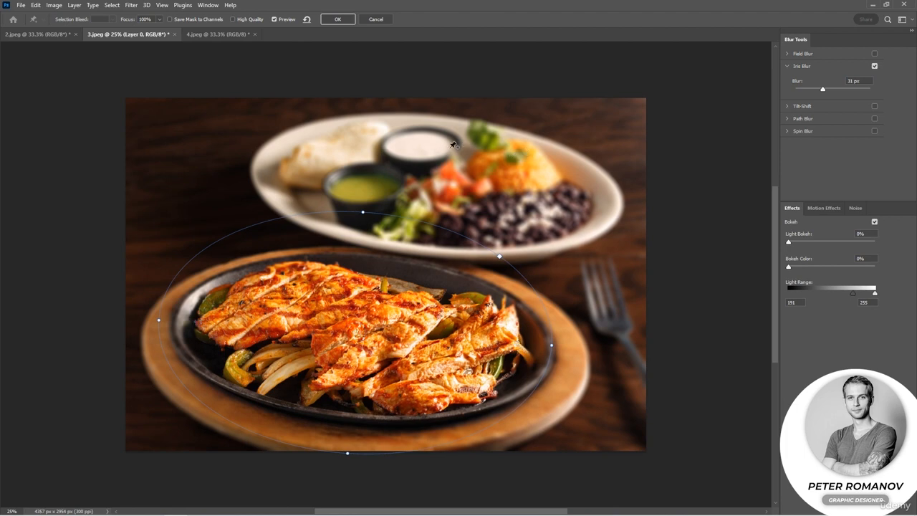
Try an enlarged second iris over the upper plate beside the white sauce cup, and remove it
left_click(422, 167)
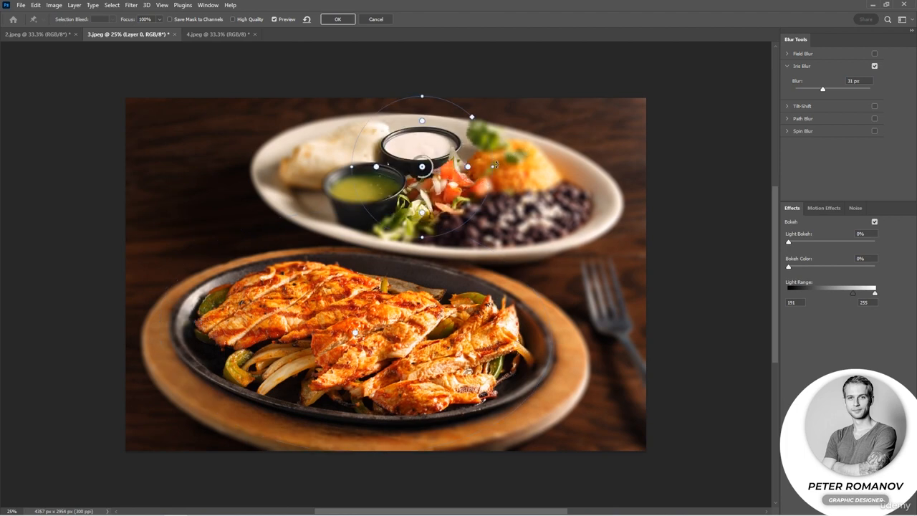
left_click_drag(493, 166, 551, 168)
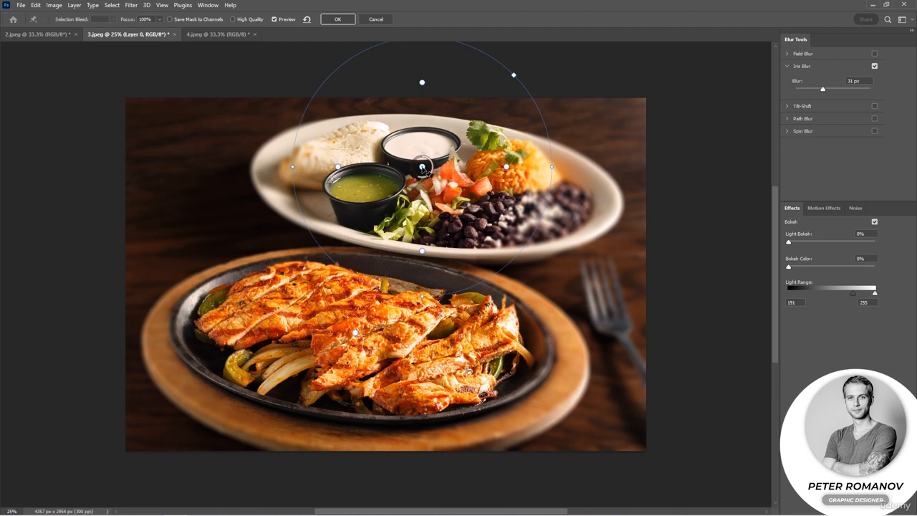
key("Delete")
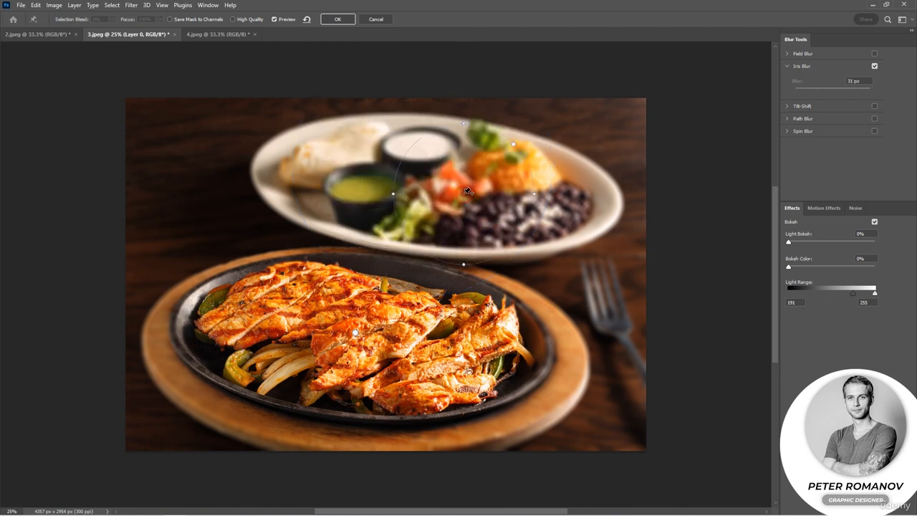
Add a second iris over the food on the upper plate, centre it by the white sauce cup and enlarge it across the plate
left_click(464, 194)
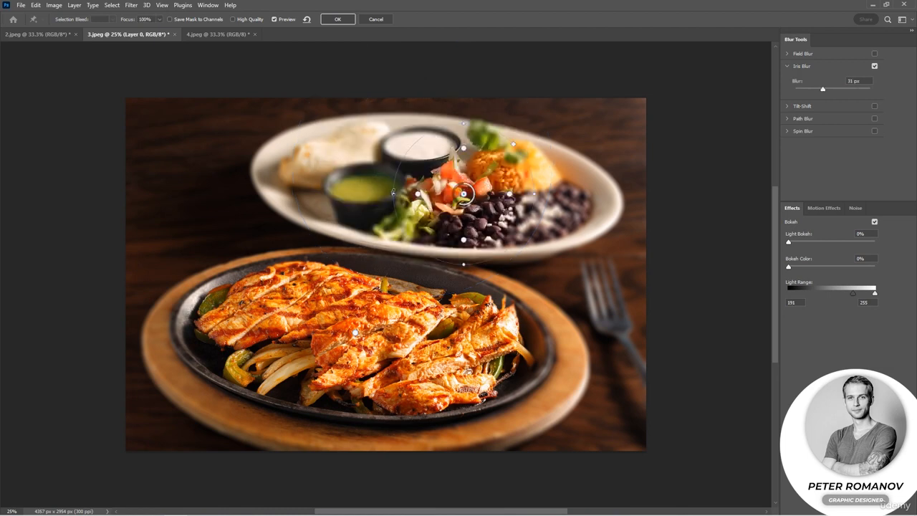
left_click_drag(392, 192, 300, 194)
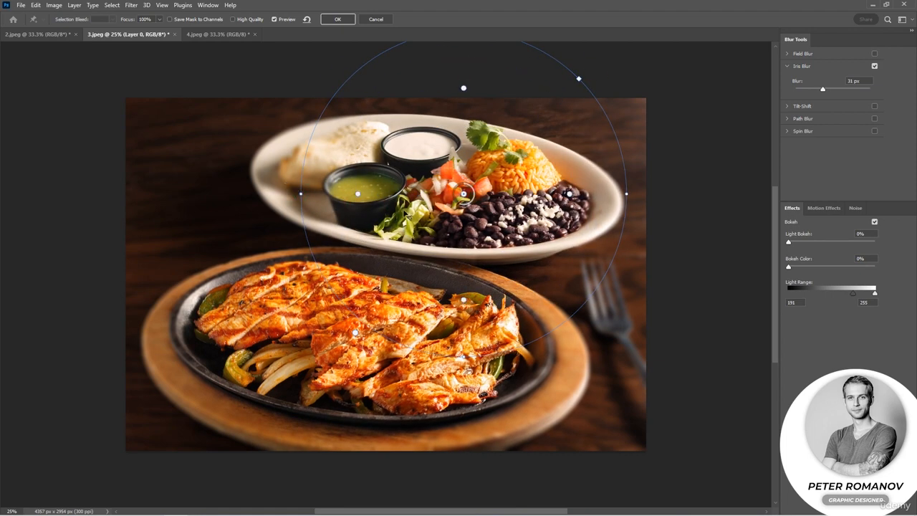
key("ctrl+z")
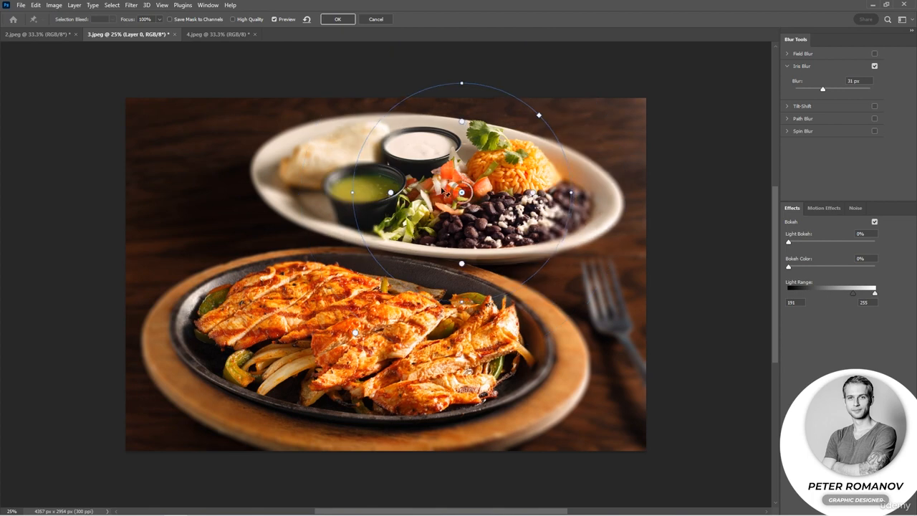
left_click_drag(463, 194, 413, 171)
left_click_drag(413, 241, 413, 256)
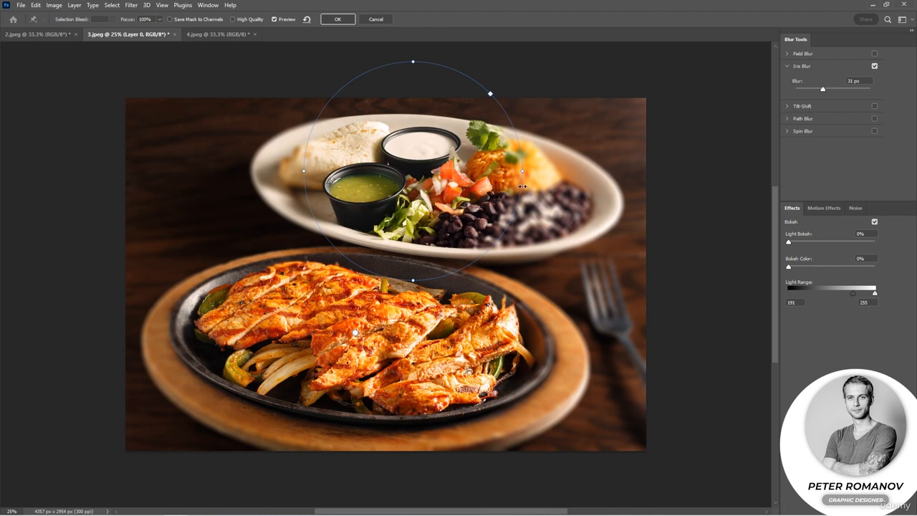
left_click_drag(523, 172, 616, 170)
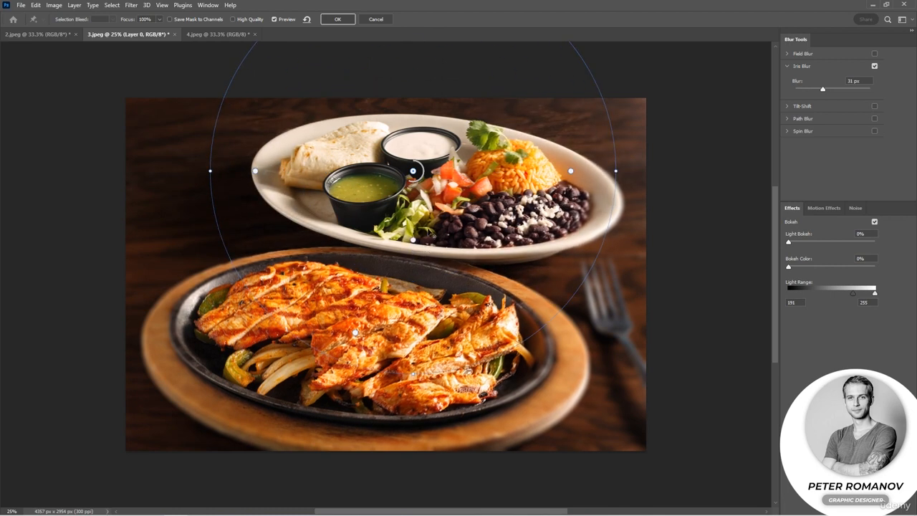
Widen the upper iris's inner feather point toward the plate's right rim and shift the whole ellipse slightly right
scroll(457, 210, "up", 2)
scroll(457, 209, "up", 3)
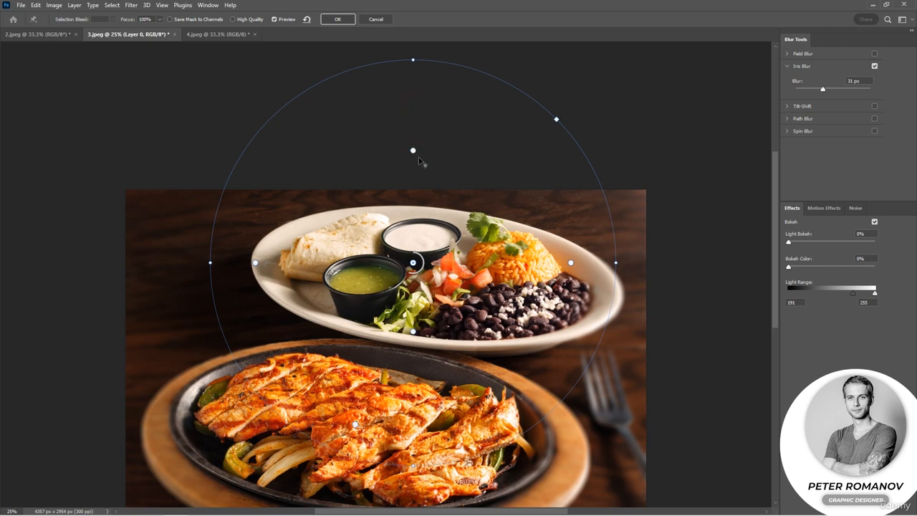
left_click_drag(571, 263, 610, 263)
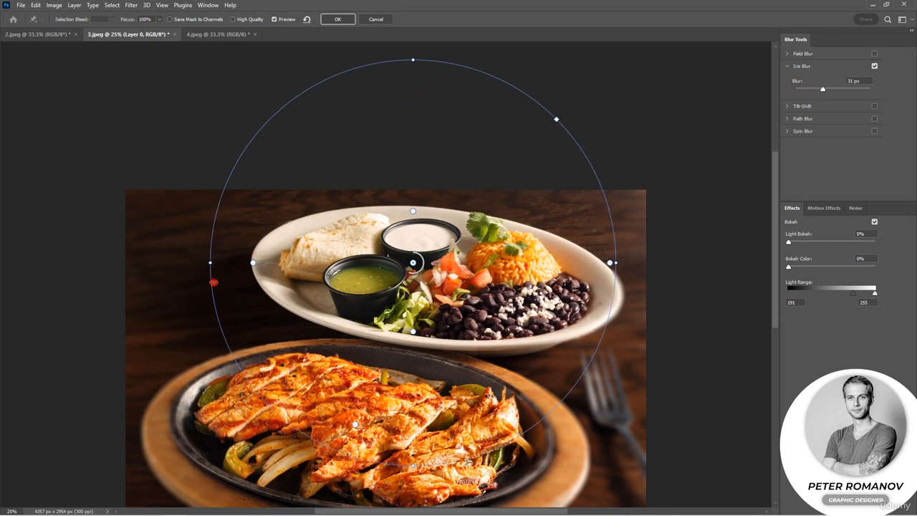
left_click_drag(217, 283, 240, 280)
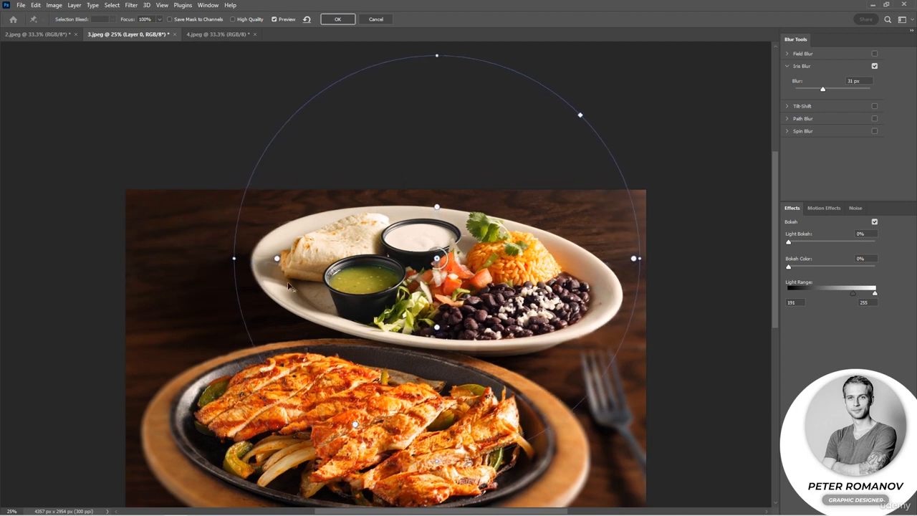
scroll(354, 272, "down", 4)
scroll(358, 275, "down", 10)
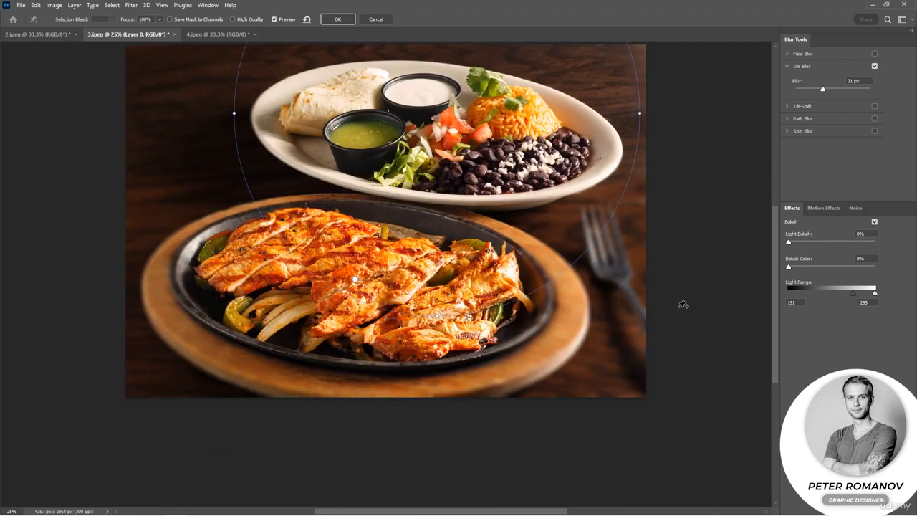
Try extra iris pins to the right of the photo and on the dark upper-left background, and remove them
left_click(679, 307)
key("Delete")
scroll(444, 127, "up", 3)
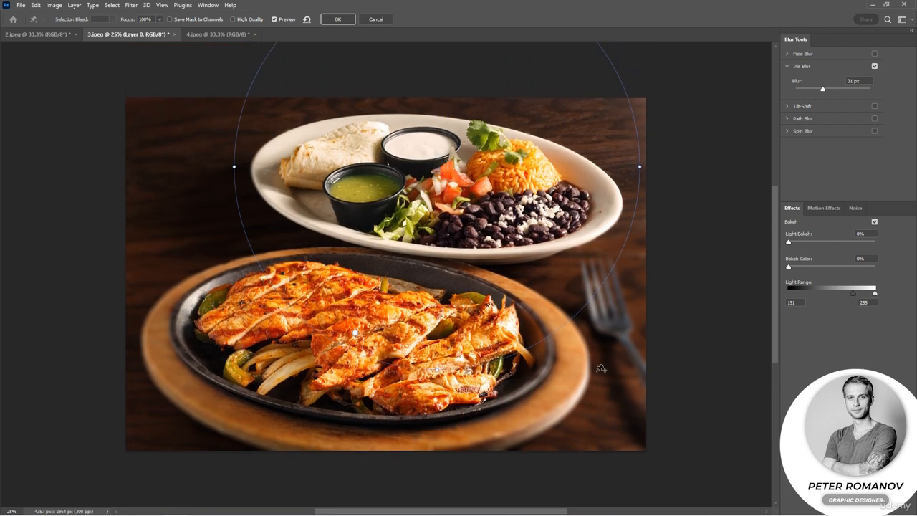
left_click(176, 148)
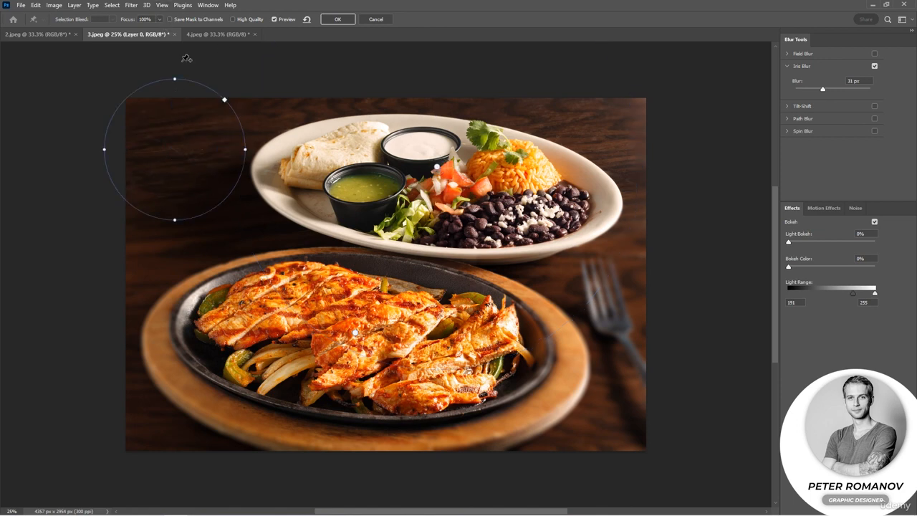
key("Delete")
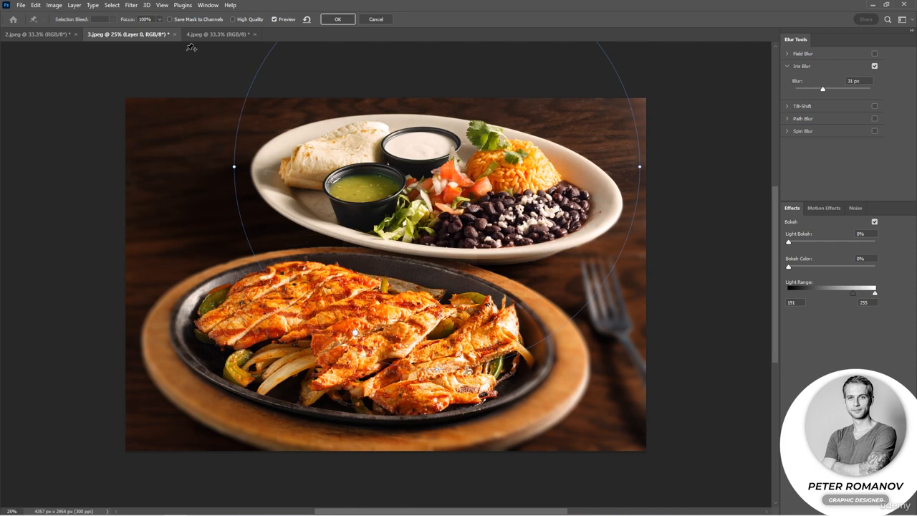
Pull the upper iris's left feather point inward, nudge the skillet iris's lower feather point up, and apply the Iris Blur
left_click_drag(280, 170, 306, 174)
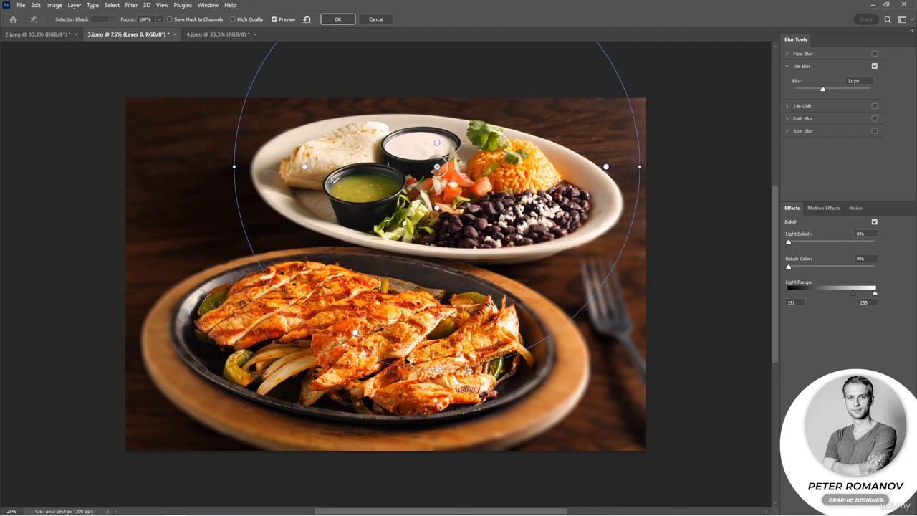
left_click(356, 332)
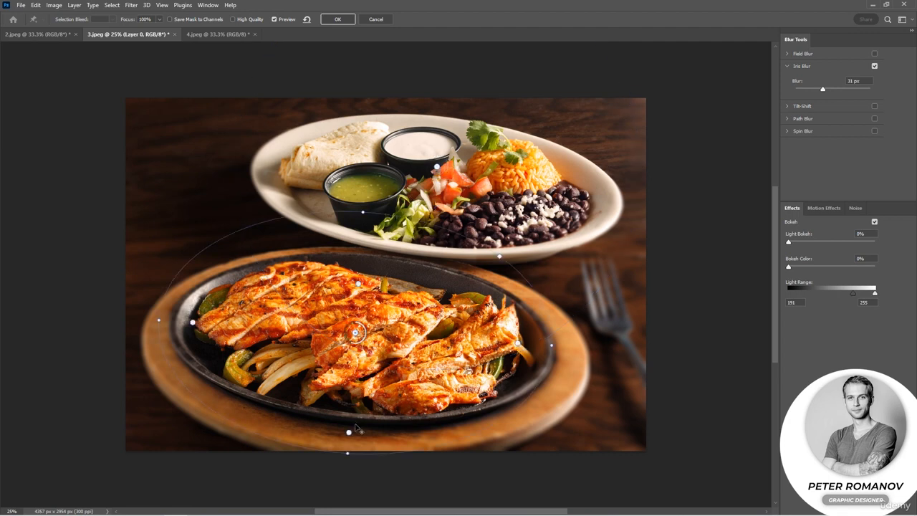
left_click_drag(349, 432, 350, 428)
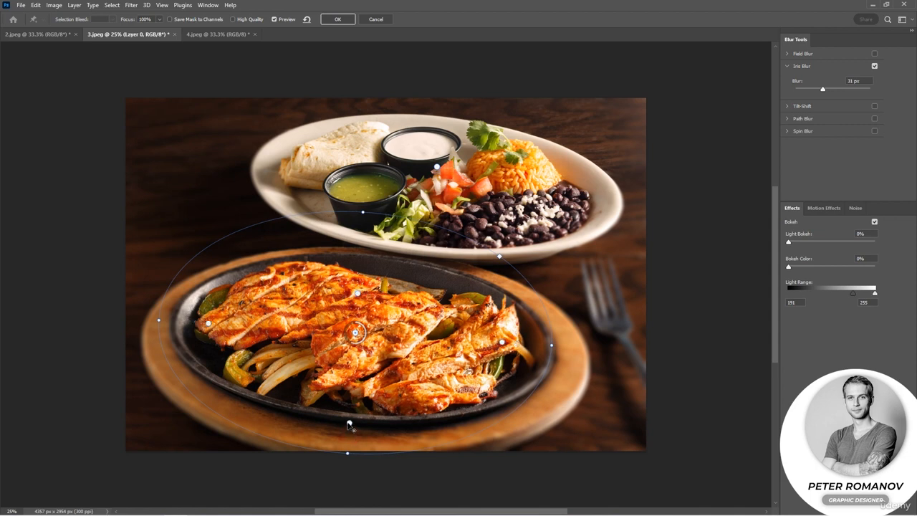
left_click(343, 19)
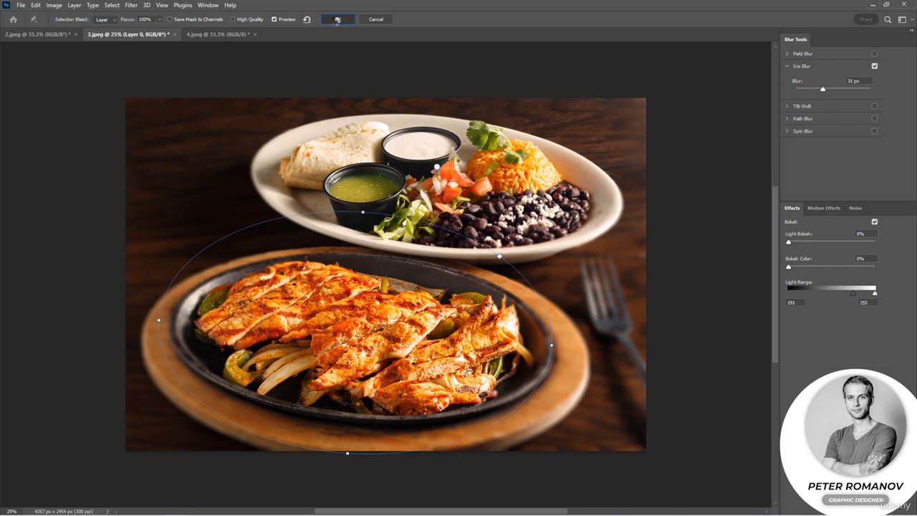
Toggle the smart filters' visibility off and on to compare the food photo with and without the blur
left_click(813, 301)
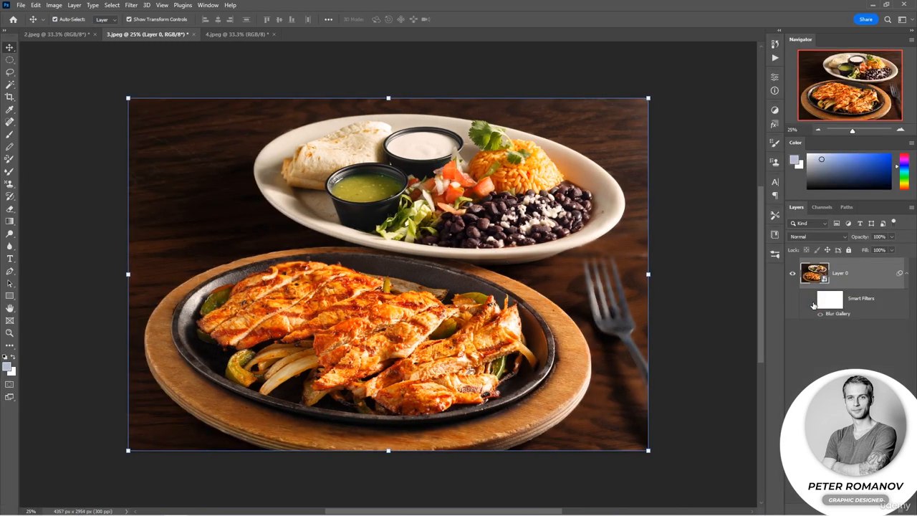
left_click(813, 301)
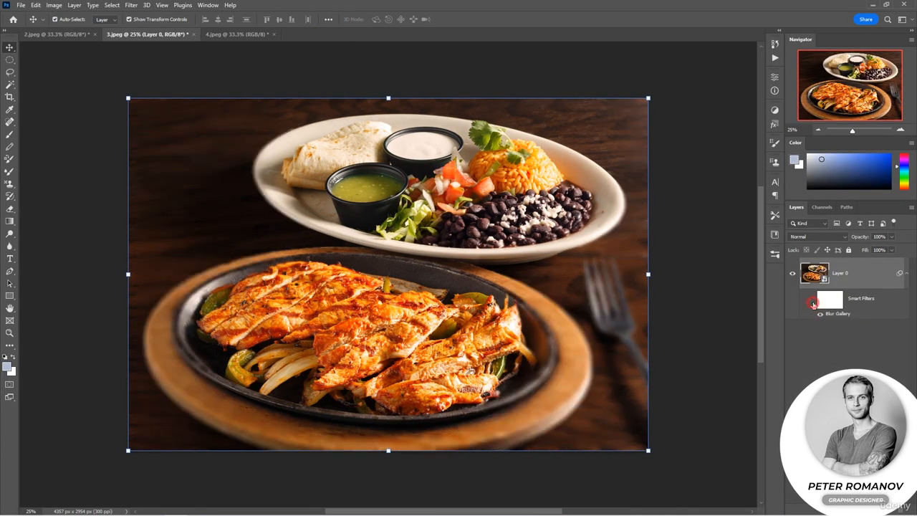
left_click(812, 302)
left_click(812, 301)
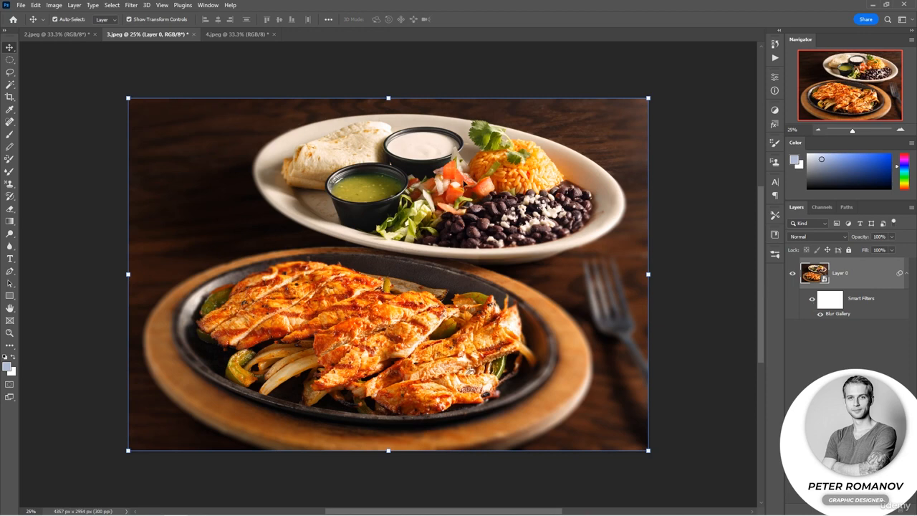
Start a Tilt-Shift blur on the dolphin photo 4.jpeg and move its centre slightly lower on the dolphin
left_click(237, 34)
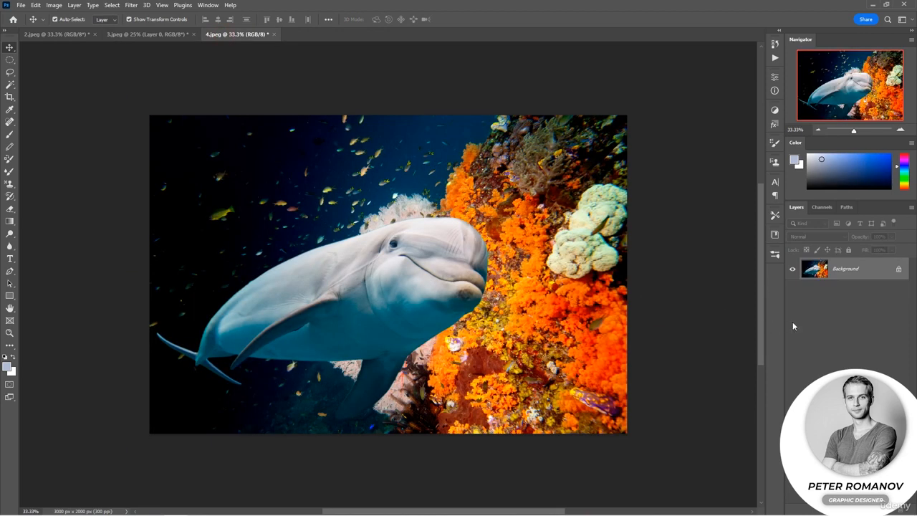
left_click(132, 5)
mouse_move(218, 150)
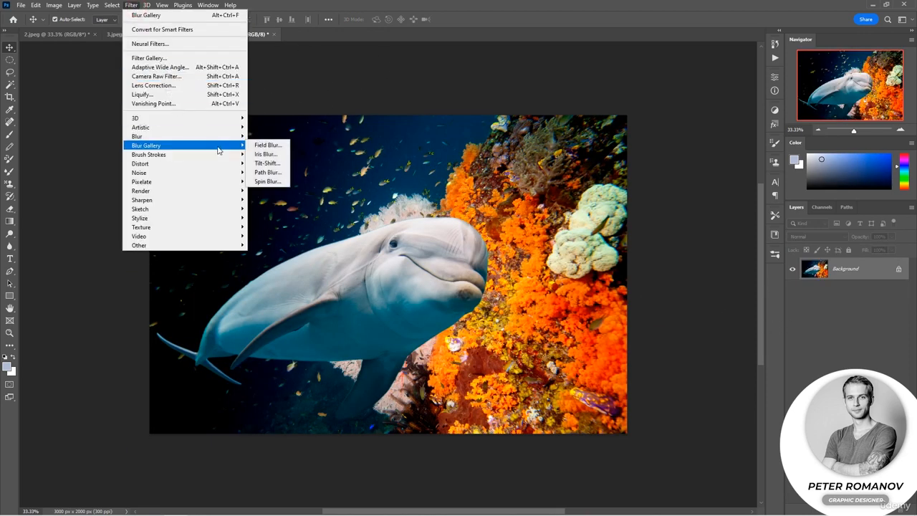
left_click(267, 163)
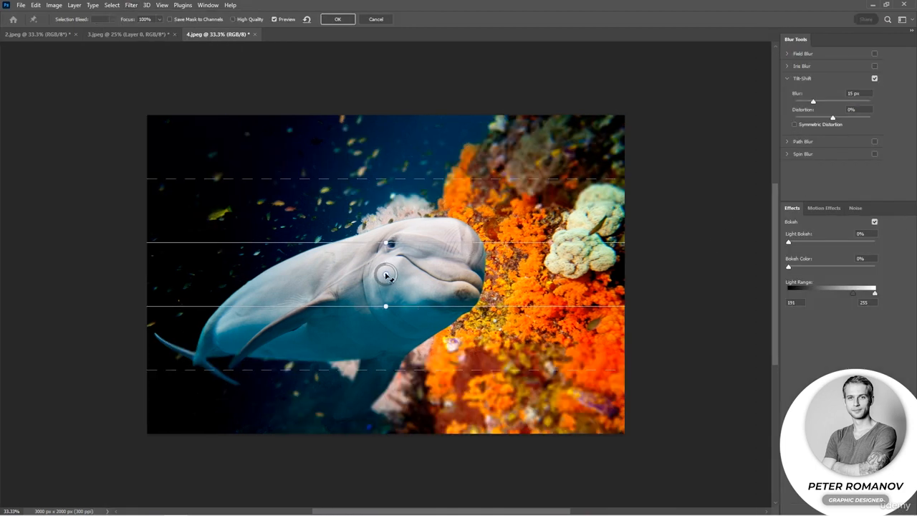
left_click_drag(386, 276, 381, 294)
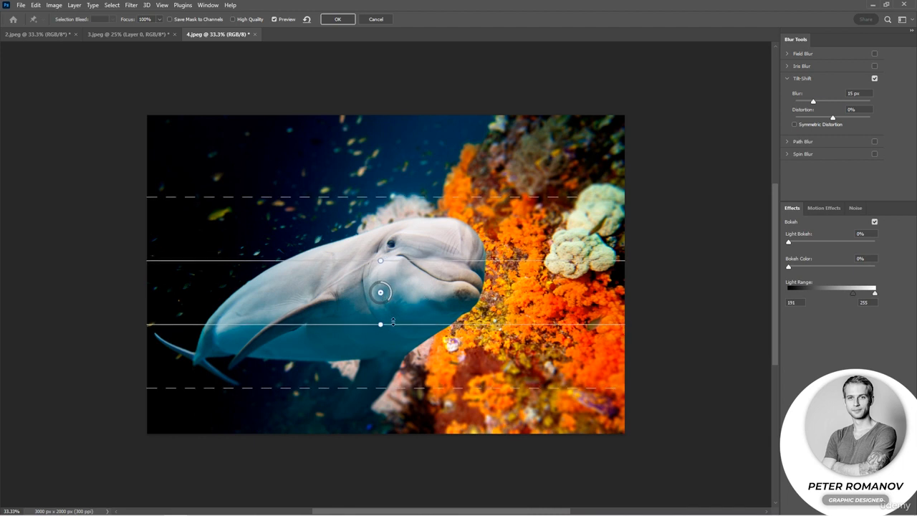
left_click_drag(382, 293, 384, 293)
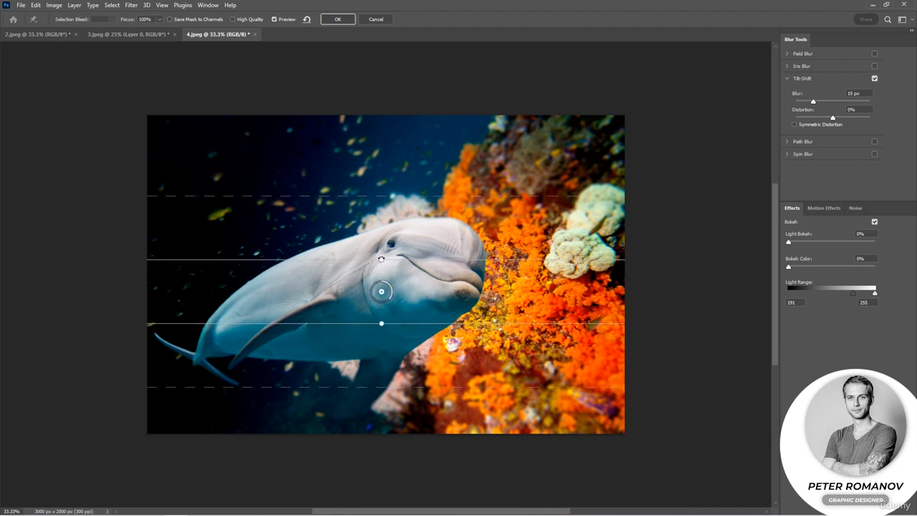
Tilt the focus band about 17° along the dolphin's body, fine-tune its centre, and set the blur to 18 px
left_click_drag(385, 259, 373, 261)
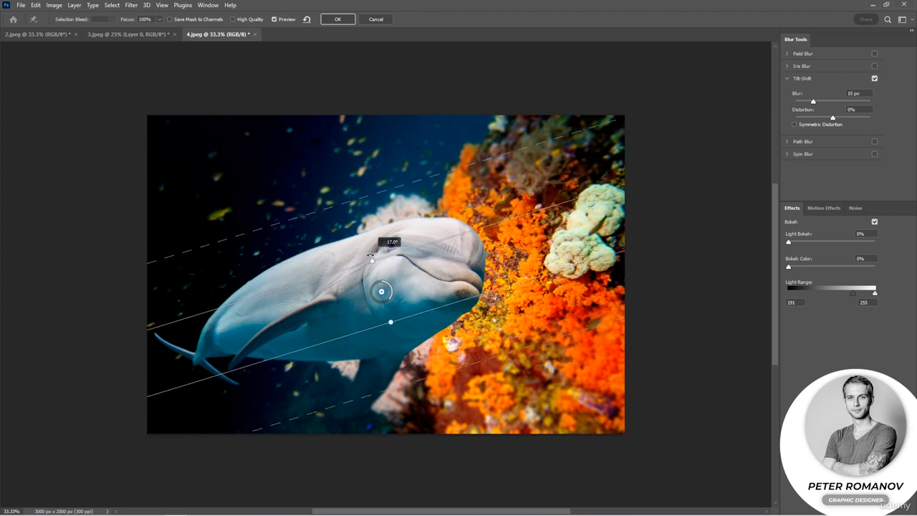
left_click_drag(382, 292, 377, 290)
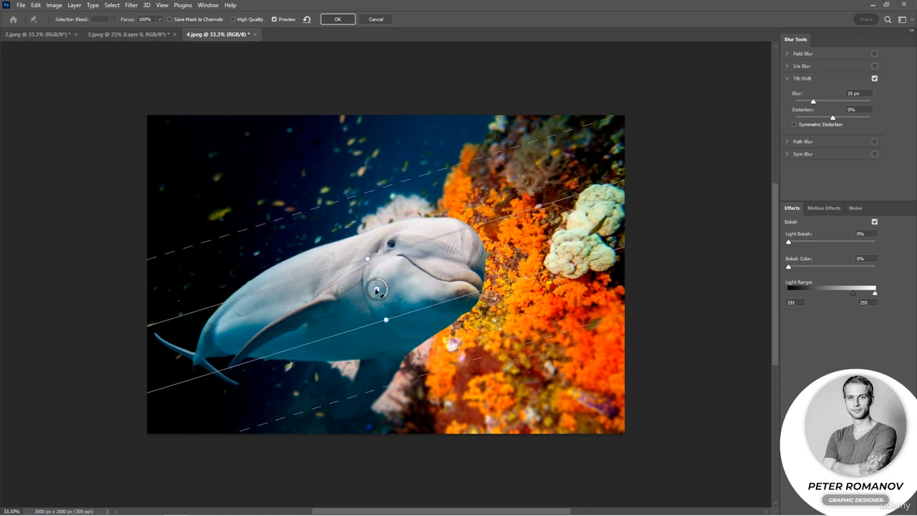
left_click_drag(367, 259, 368, 258)
left_click_drag(383, 296, 379, 299)
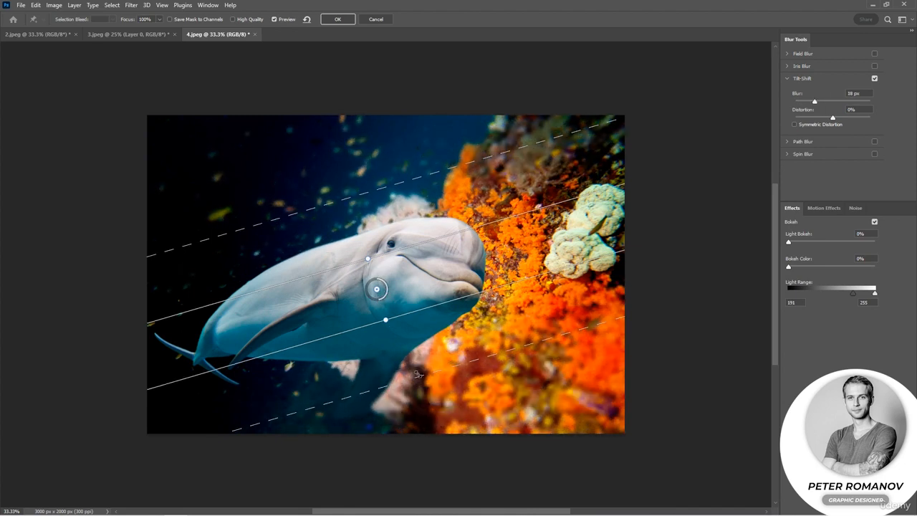
Widen the Tilt-Shift focus band around the dolphin and move both dashed transition lines outward
left_click_drag(419, 376, 423, 392)
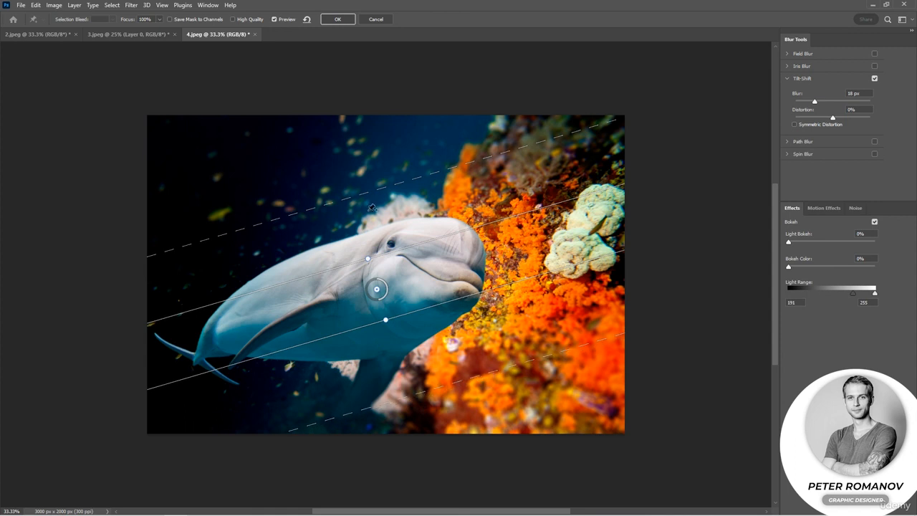
left_click_drag(361, 195, 351, 180)
left_click_drag(365, 259, 363, 241)
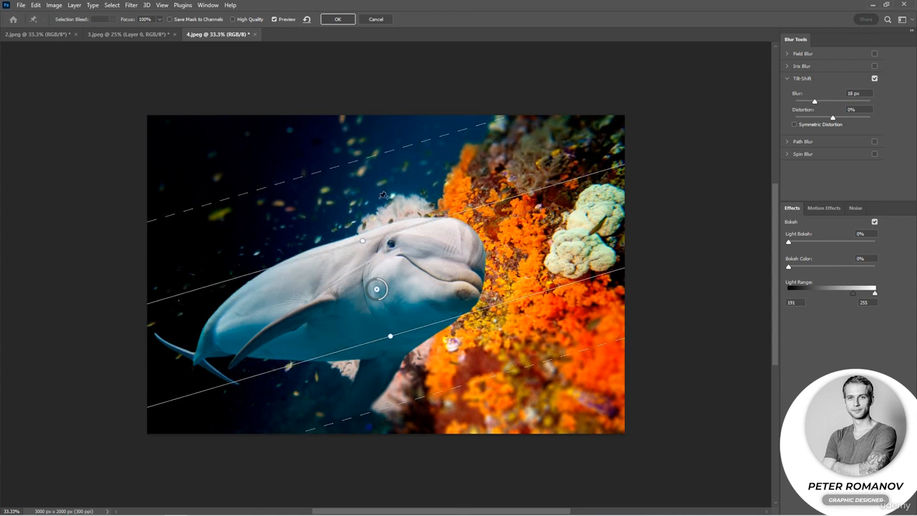
left_click_drag(371, 158, 374, 167)
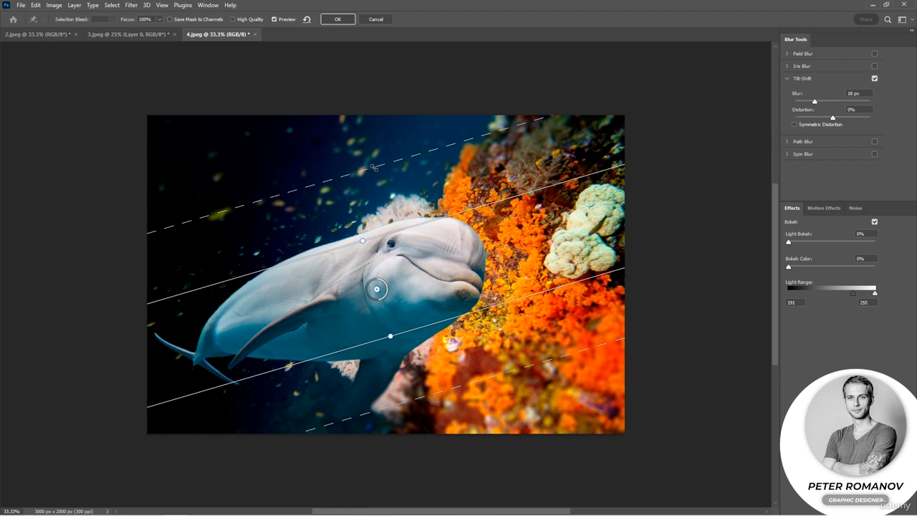
Set the Tilt-Shift distortion to 100% and its blur to 19 px
mouse_move(381, 300)
left_mouse_down()
mouse_move(367, 289)
mouse_move(386, 284)
mouse_move(375, 286)
mouse_move(369, 302)
mouse_move(379, 306)
left_mouse_up()
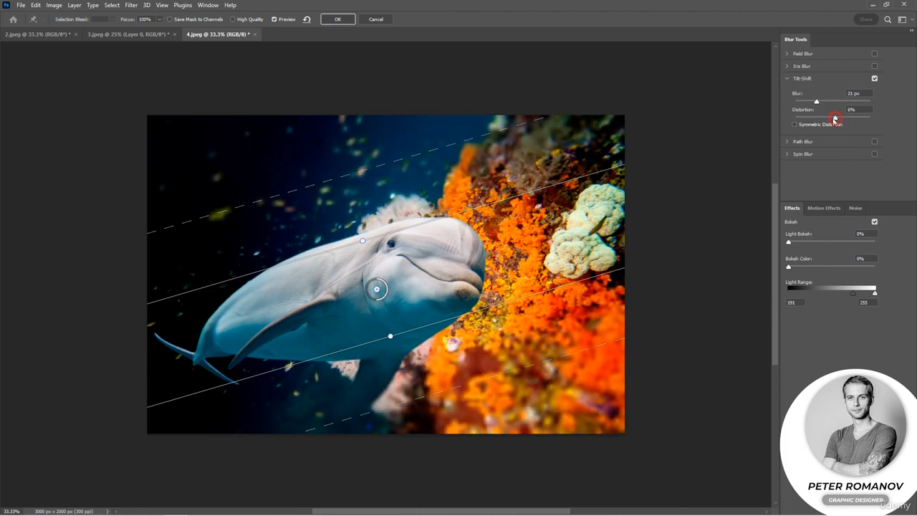
mouse_move(834, 119)
left_mouse_down()
mouse_move(871, 120)
mouse_move(837, 120)
mouse_move(815, 101)
mouse_move(835, 119)
left_mouse_up()
left_click_drag(835, 119, 904, 127)
mouse_move(824, 104)
left_mouse_down()
mouse_move(839, 103)
mouse_move(816, 103)
left_mouse_up()
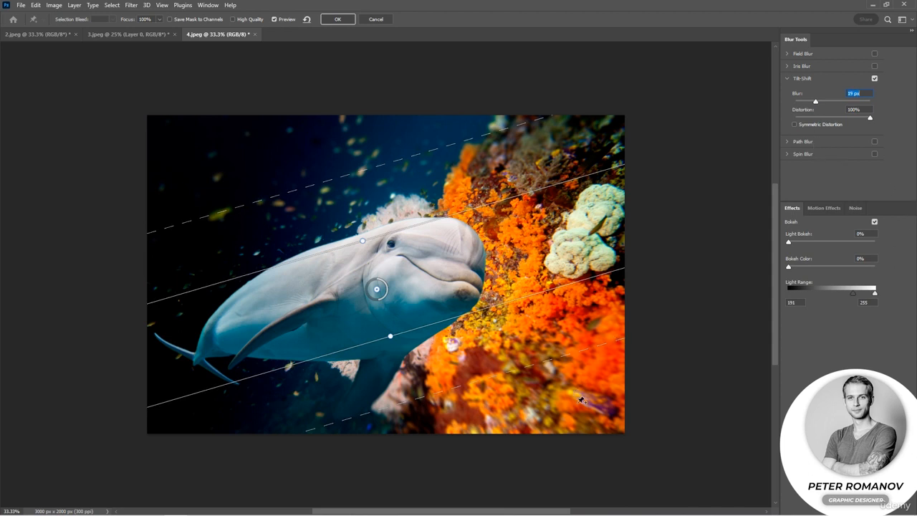
Add a second Tilt-Shift pin, rotate its band steeply, position it on the pale coral above the dolphin's head, and apply the filter
left_click(552, 404)
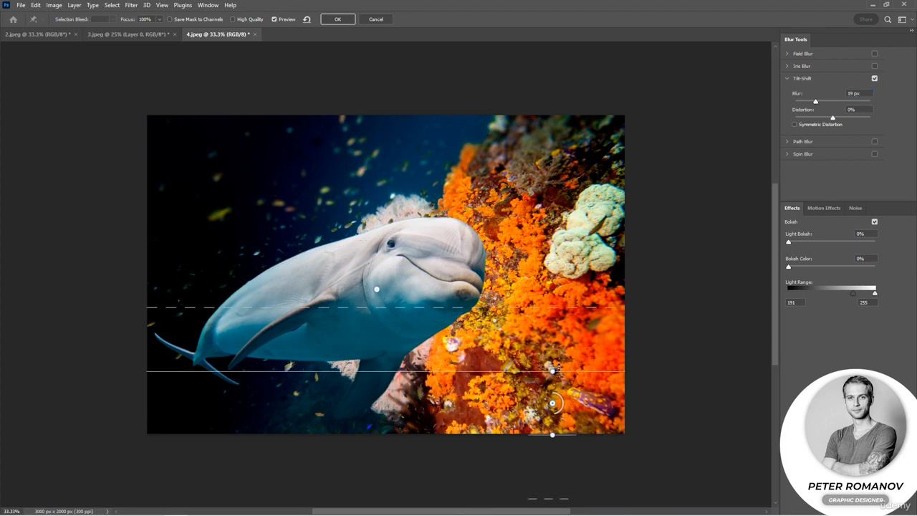
left_click_drag(553, 371, 405, 209)
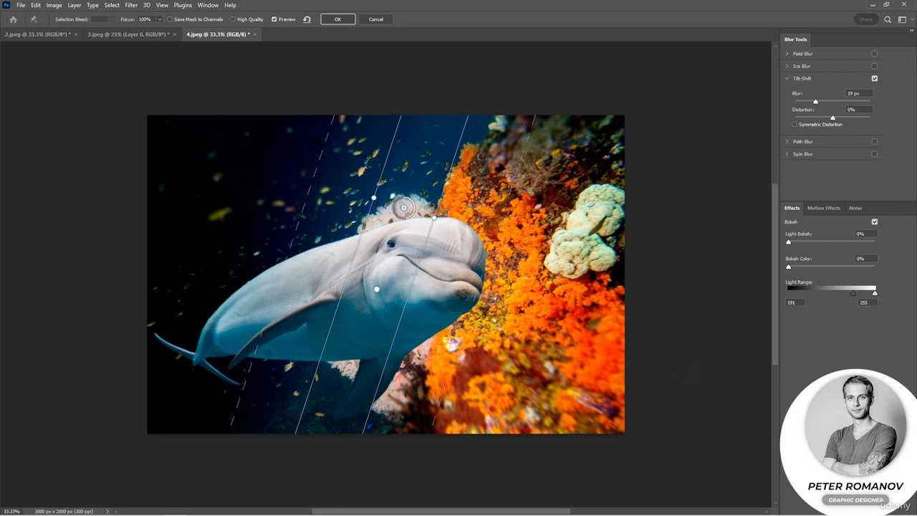
left_click(337, 19)
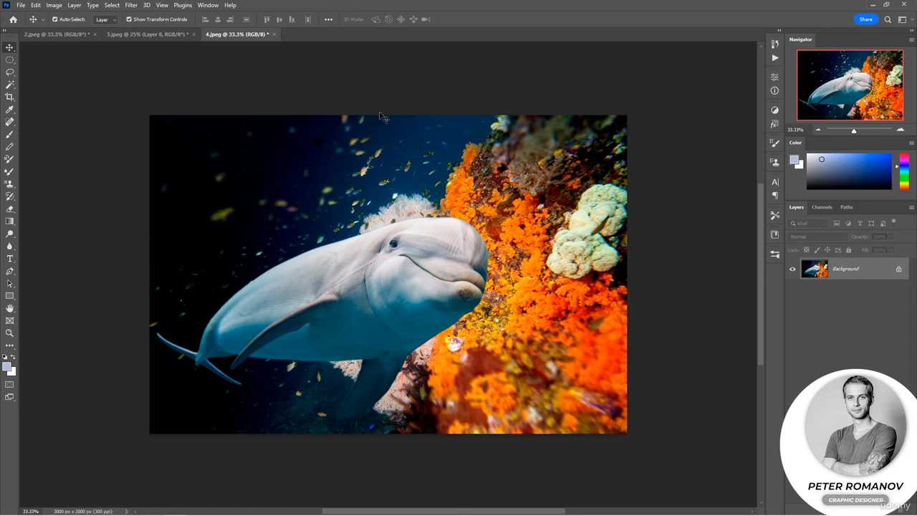
Review the blurred turtle photo, food photo and dolphin photo one after another
left_click(57, 33)
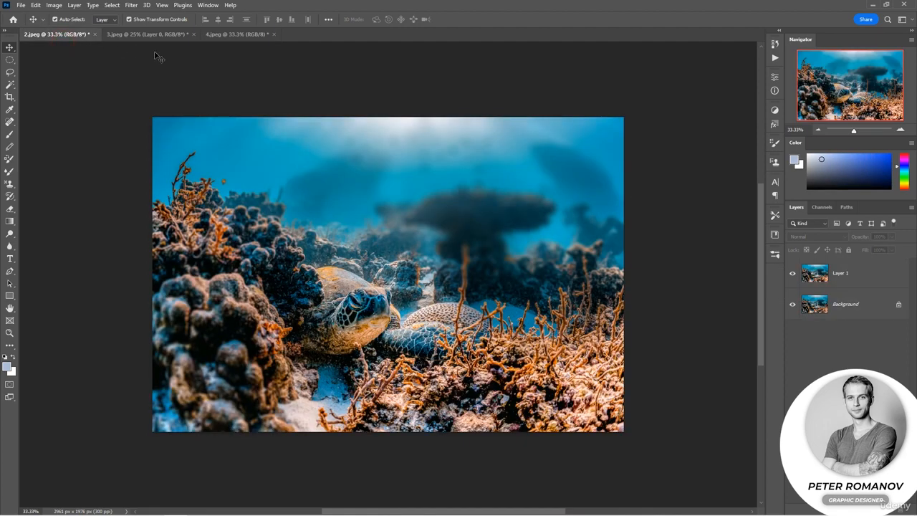
left_click(154, 37)
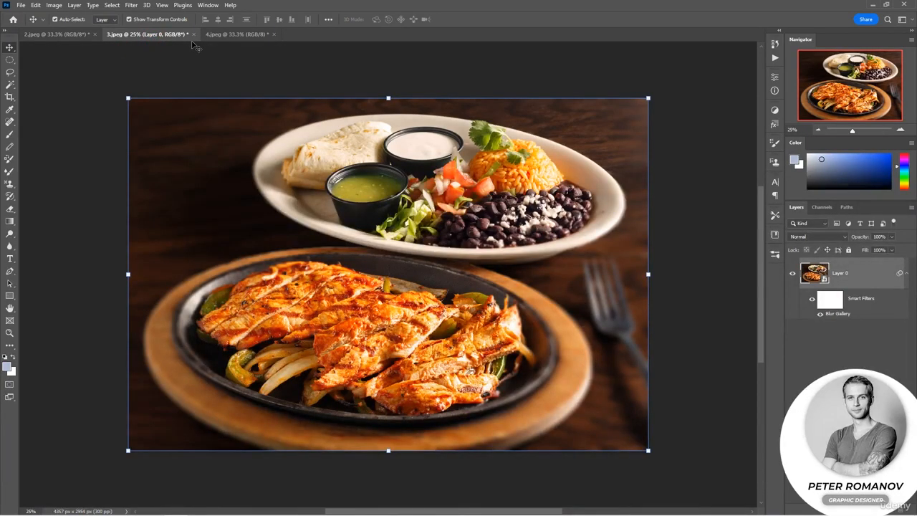
left_click(229, 35)
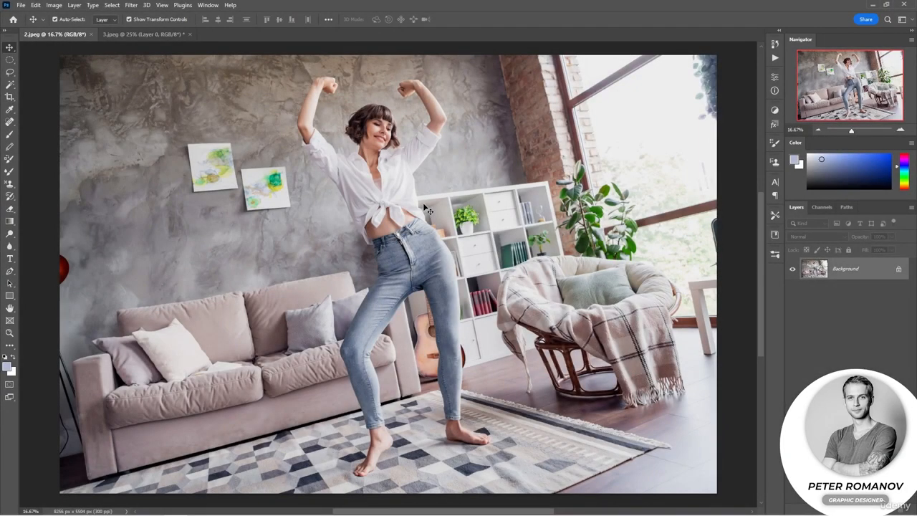
Duplicate the dancing woman photo's Background layer and convert the copy to a smart object
key("ctrl+j")
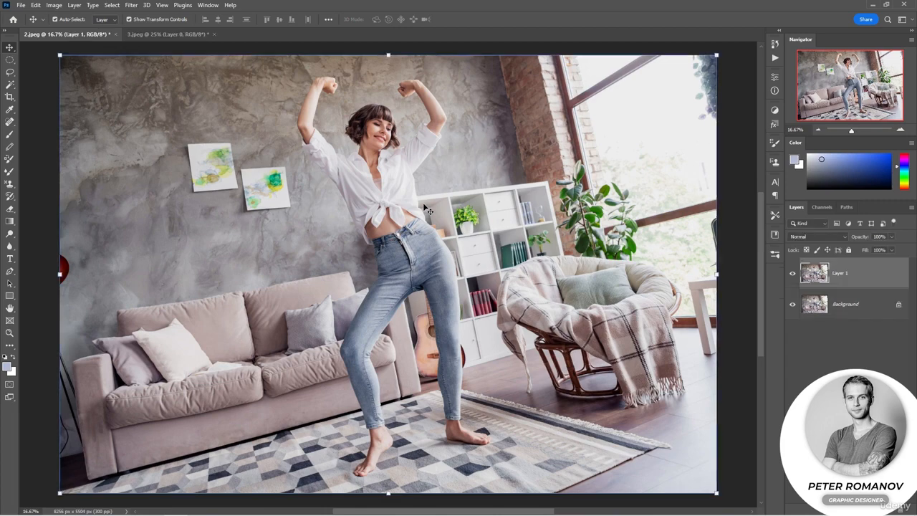
right_click(840, 275)
left_click(801, 247)
Start Path Blur with Centered Blur on and stretch its path from beside the woman's raised arm down to the floor by the bookcase
left_click(131, 5)
mouse_move(225, 145)
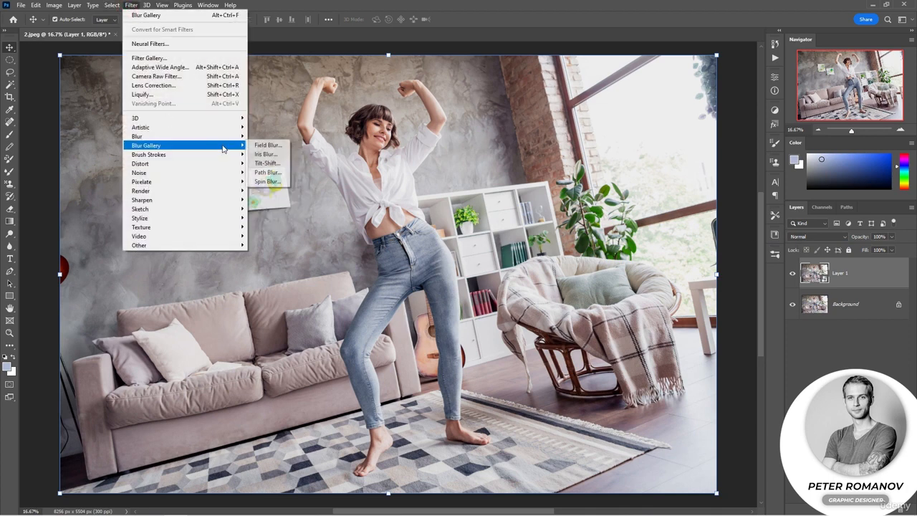
left_click(268, 172)
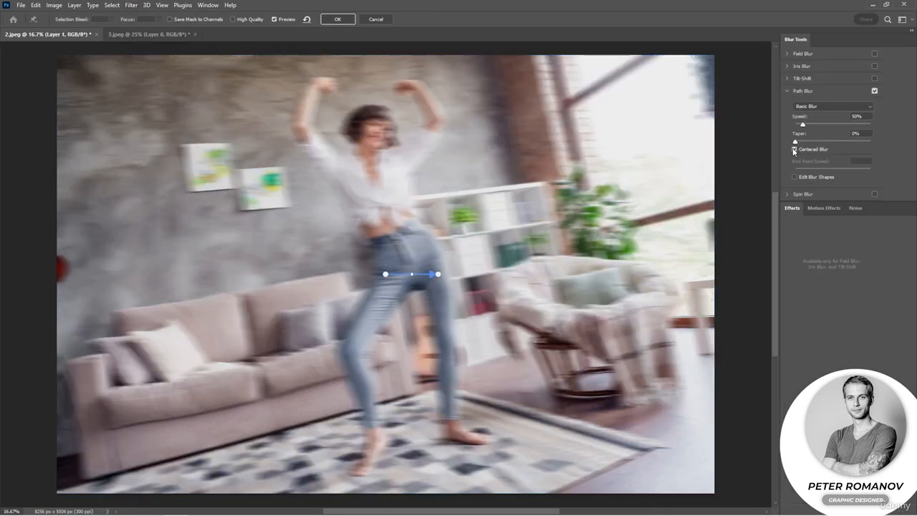
left_click(794, 150)
left_click(794, 150)
left_click_drag(386, 276, 456, 116)
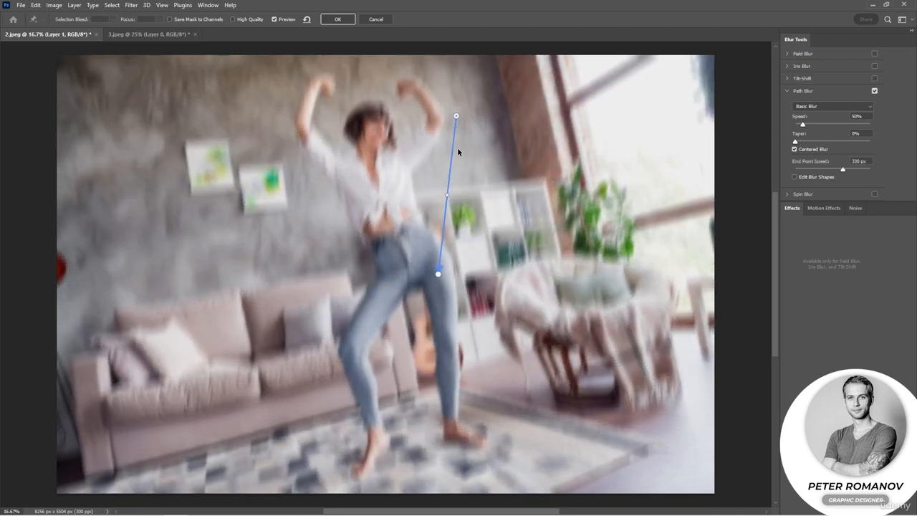
left_click_drag(438, 274, 350, 233)
left_click_drag(395, 283, 487, 358)
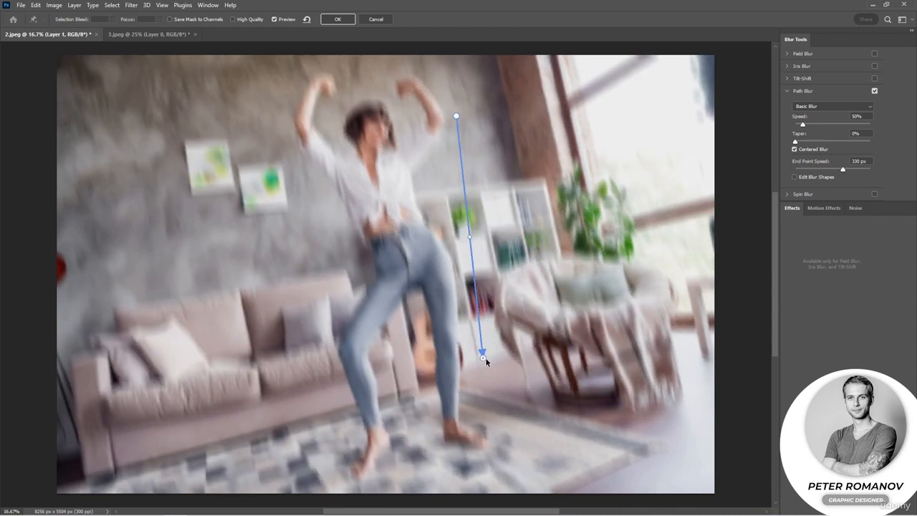
Bend the blur path beside the woman into an S-curve with two bends and shift its lower end closer to her legs
left_click_drag(473, 241, 527, 243)
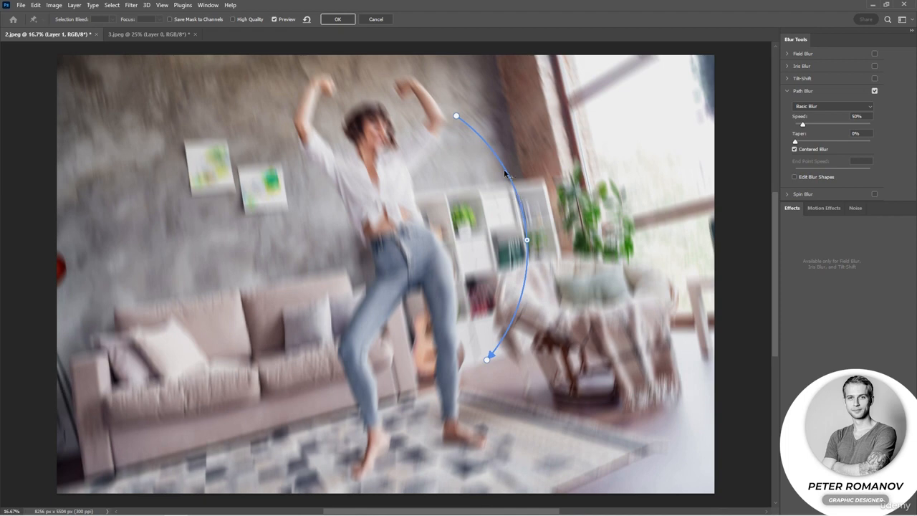
mouse_move(457, 117)
left_mouse_down()
mouse_move(450, 136)
mouse_move(450, 117)
mouse_move(463, 106)
mouse_move(459, 119)
left_mouse_up()
left_click_drag(527, 241, 476, 244)
left_click_drag(487, 358, 472, 358)
left_click_drag(476, 244, 487, 261)
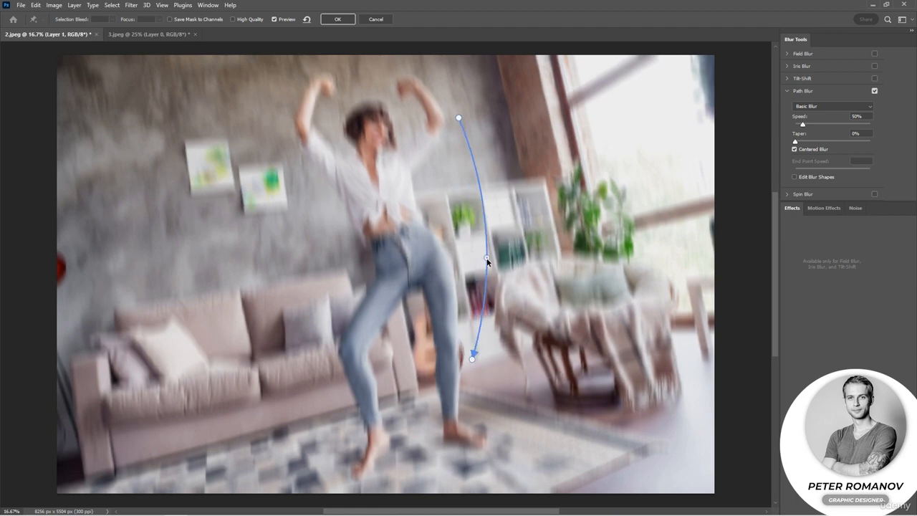
left_click_drag(479, 189, 440, 196)
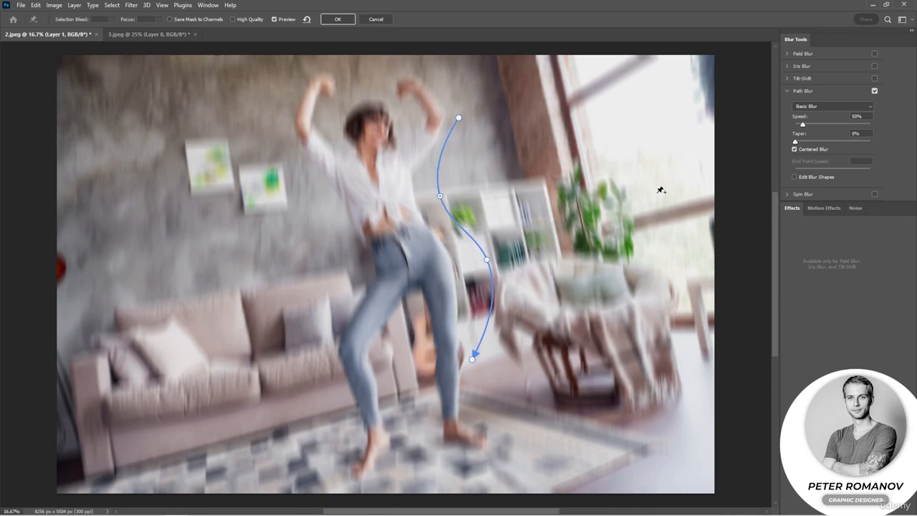
Enable Edit Blur Shapes, swing both red end arrows of the path towards the window, and set the blur speed to 159%
left_click(794, 177)
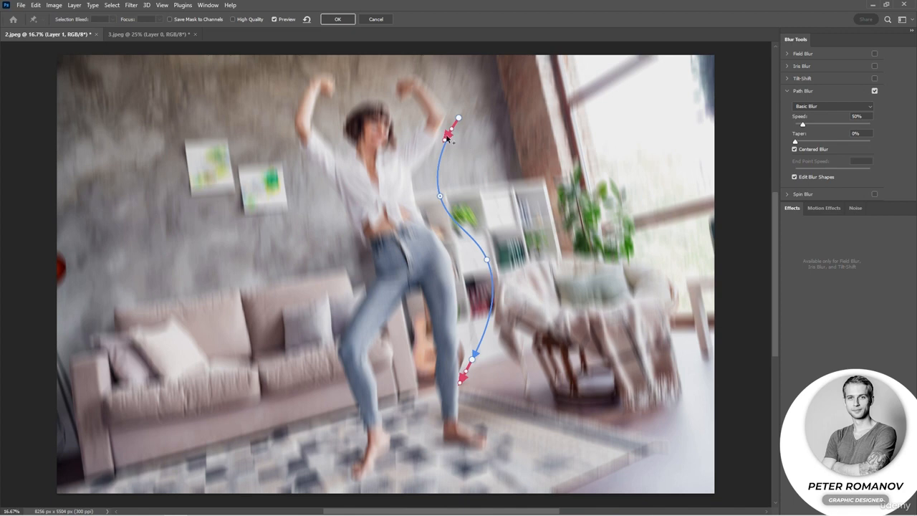
left_click_drag(446, 142, 484, 133)
left_click_drag(459, 386, 493, 349)
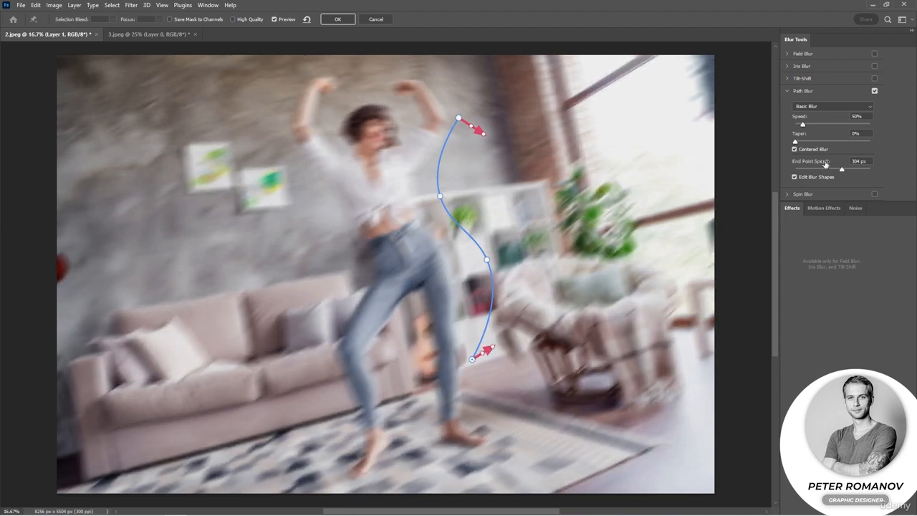
left_click_drag(800, 123, 820, 125)
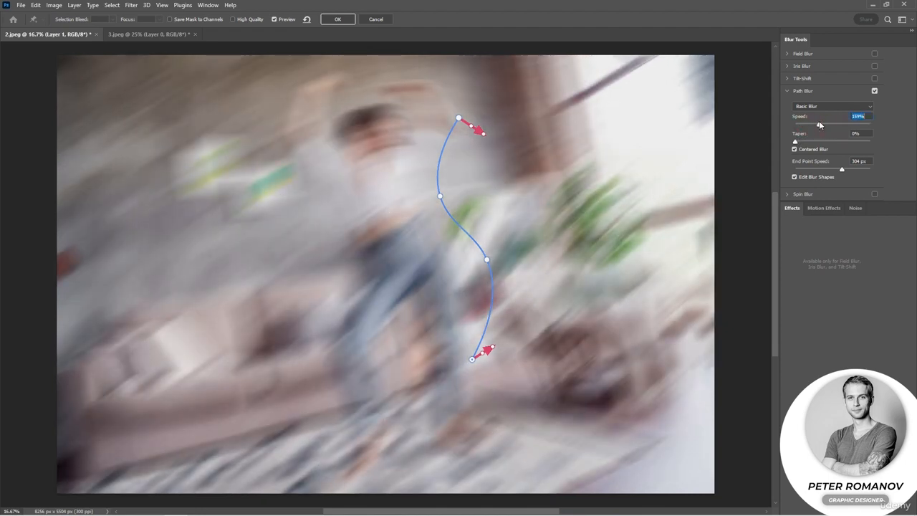
Extend the path's upper end with another bend, point its start arrow horizontally towards the window, and set the blur speed to 70%
left_click_drag(459, 118, 433, 74)
left_click_drag(426, 124, 481, 128)
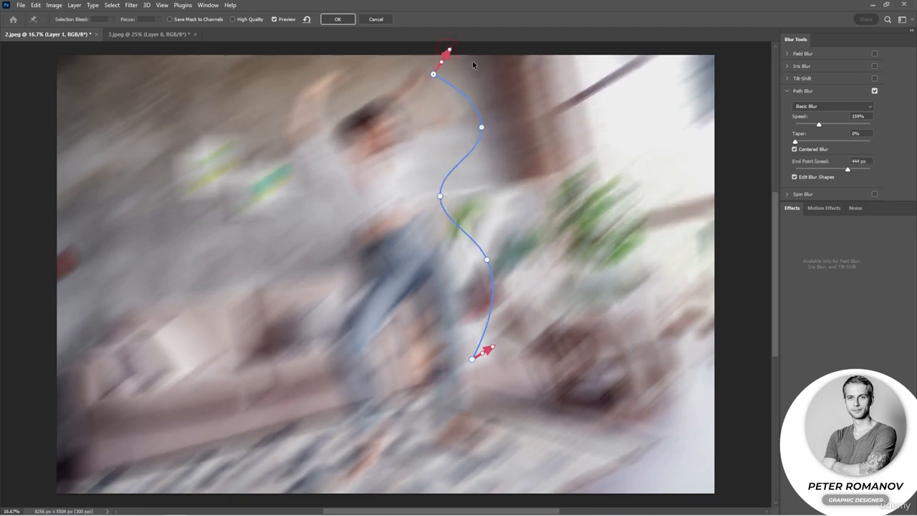
left_click_drag(446, 49, 487, 73)
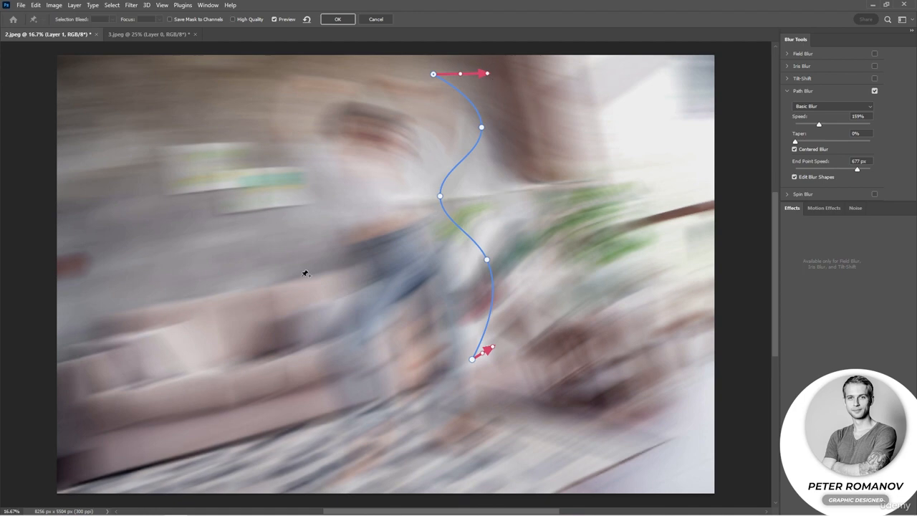
left_click_drag(819, 124, 806, 125)
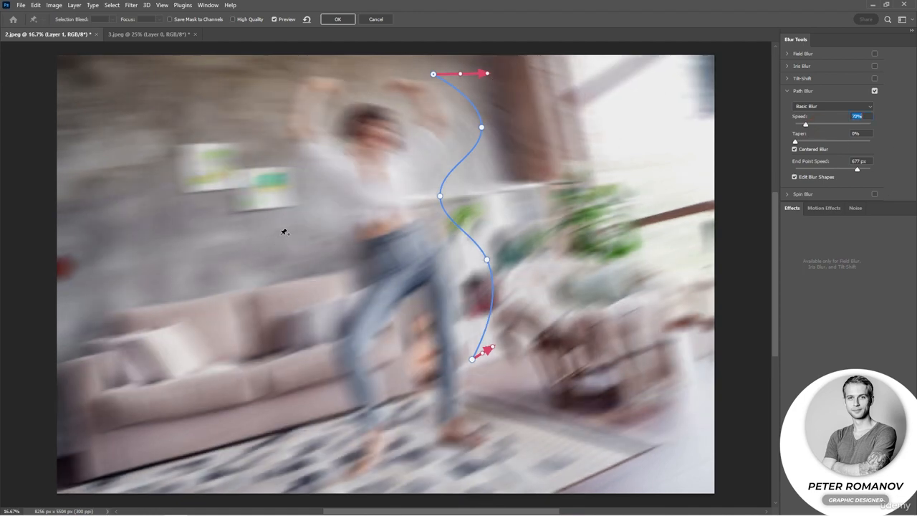
Draw a second blur path from between the wall pictures down across the sofa, ending on the rug near the woman's foot
left_click(238, 163)
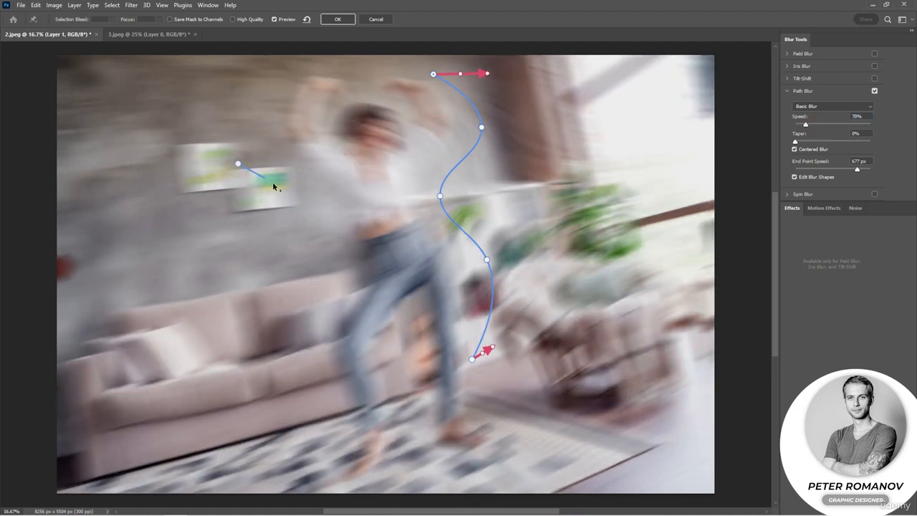
double_click(280, 428)
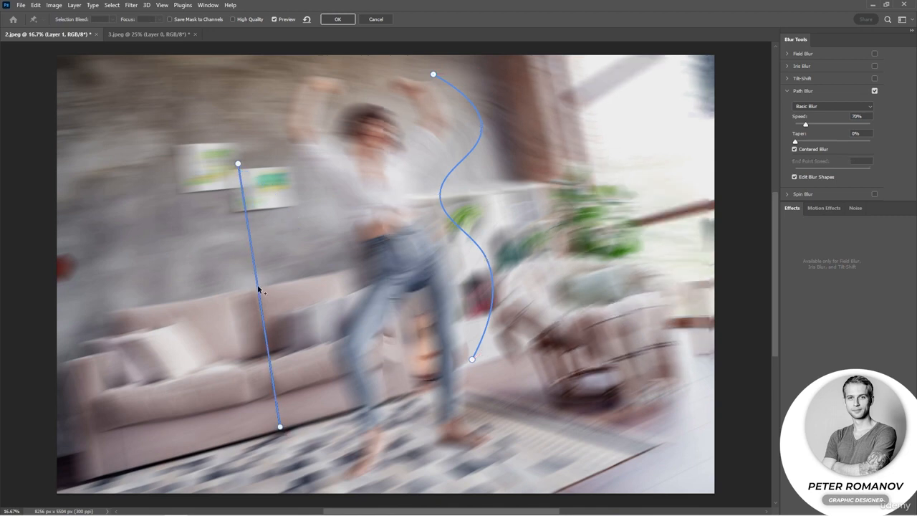
left_click(312, 348)
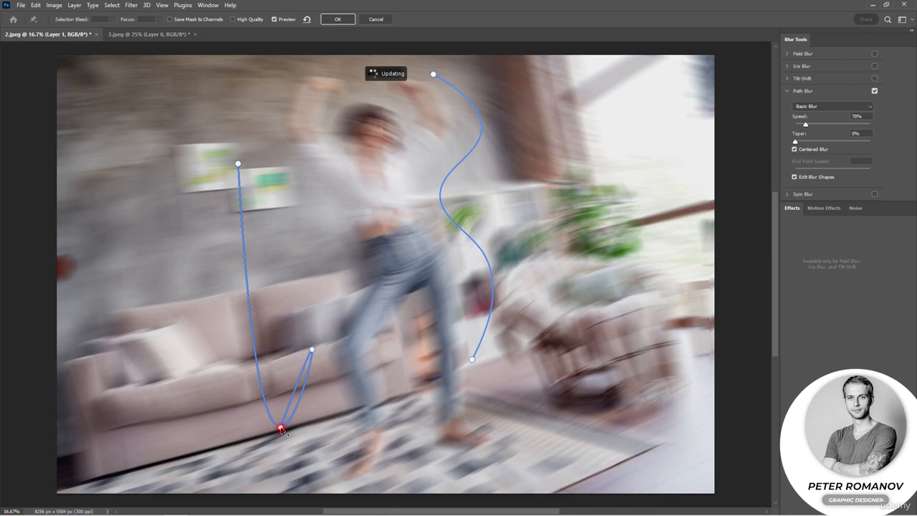
left_click(280, 428)
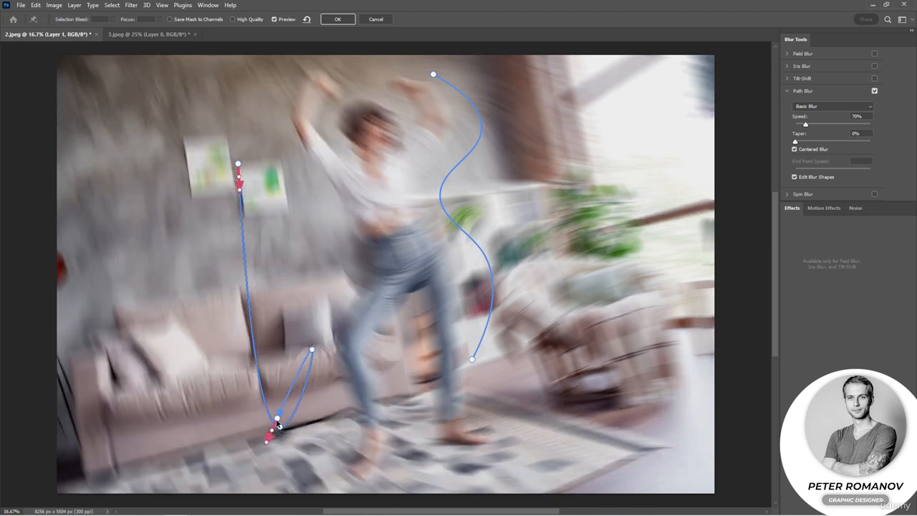
left_click_drag(278, 417, 336, 444)
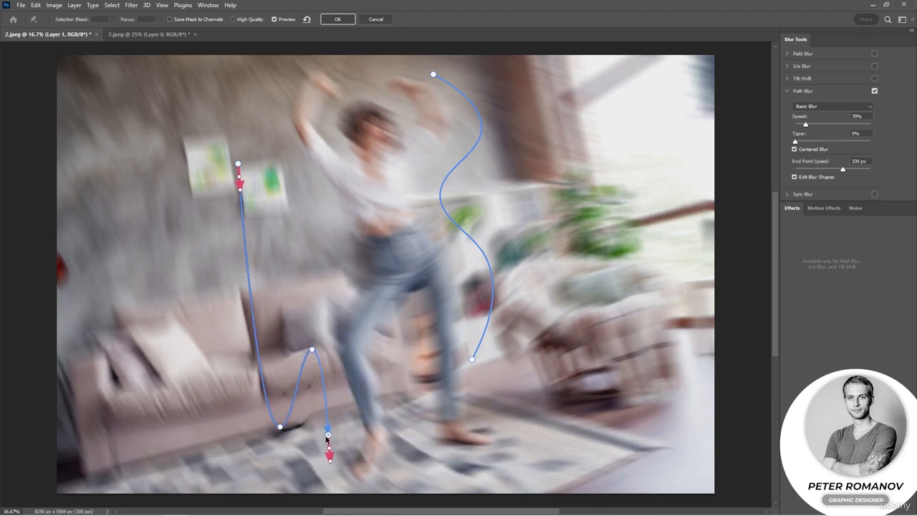
Reshape the second path into an S-curve with its lower arrow pointing away from the woman's foot, and set the taper to 16%
left_click_drag(280, 428, 333, 270)
left_click_drag(299, 352, 296, 353)
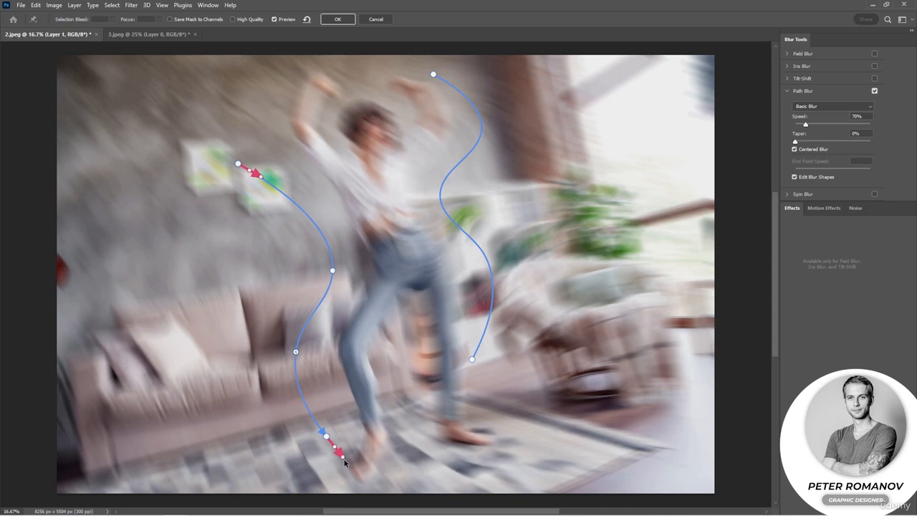
left_click_drag(345, 464, 308, 456)
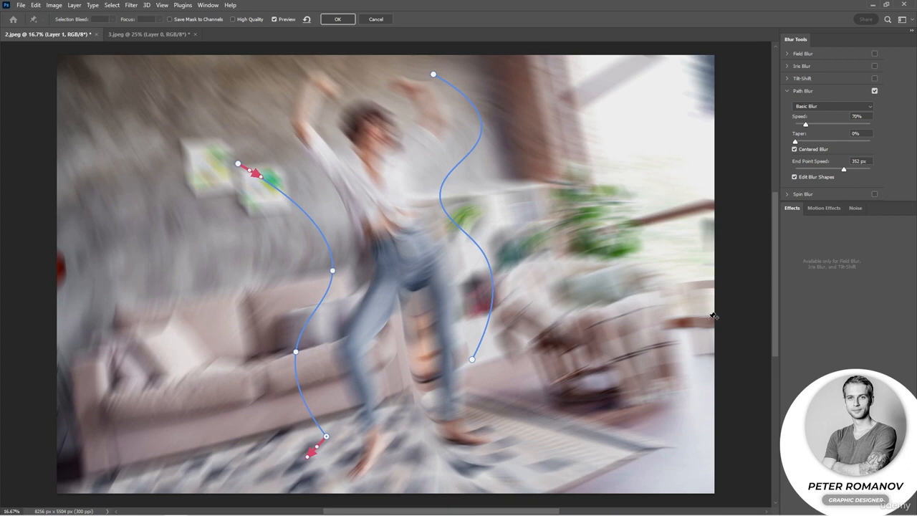
left_click_drag(795, 142, 821, 142)
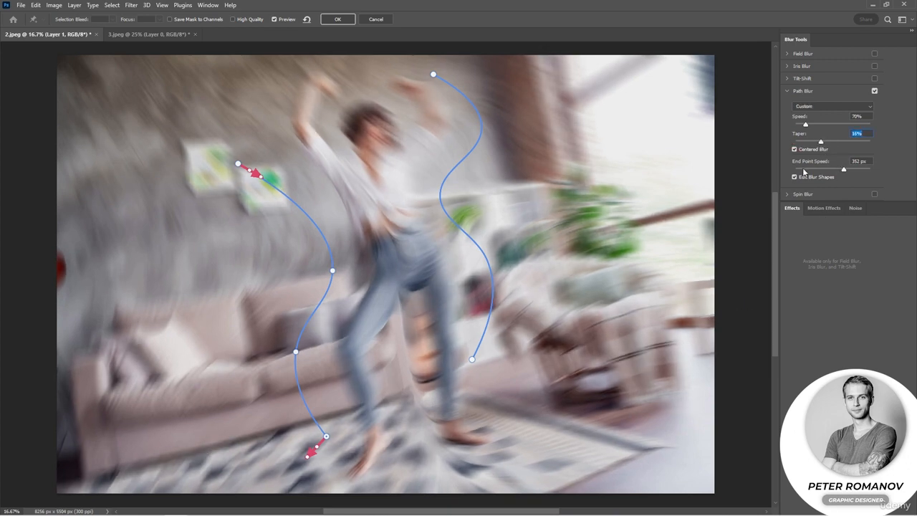
left_click(788, 195)
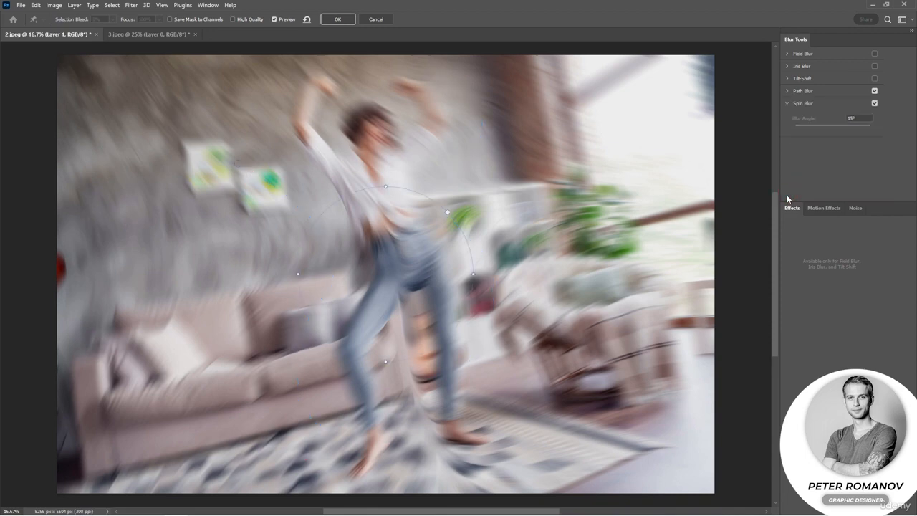
left_click(875, 104)
left_click(805, 91)
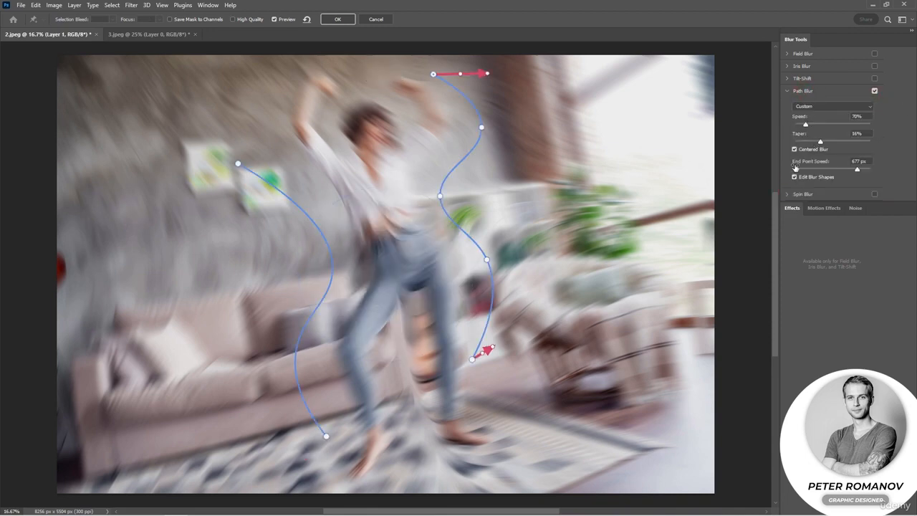
Set the Path Blur motion effects to a strobe strength of 29% and 35 strobe flashes
left_click(818, 209)
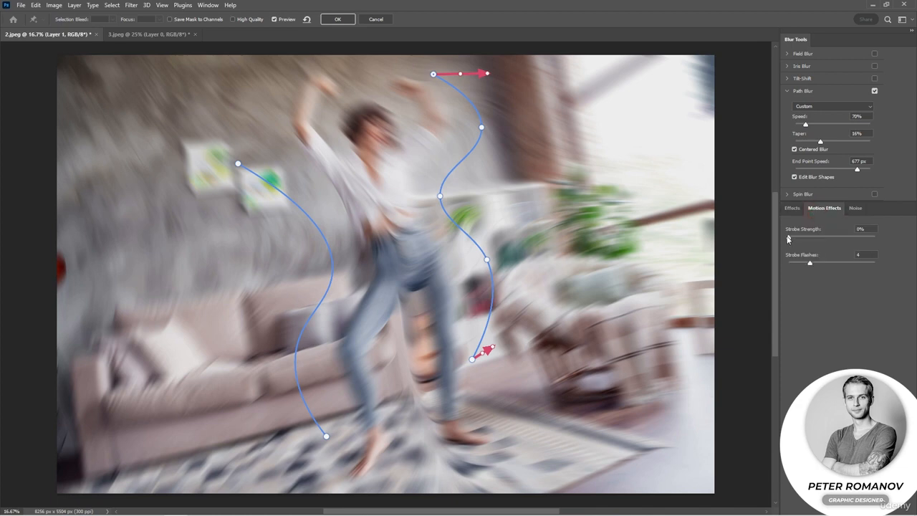
left_click_drag(797, 243, 817, 263)
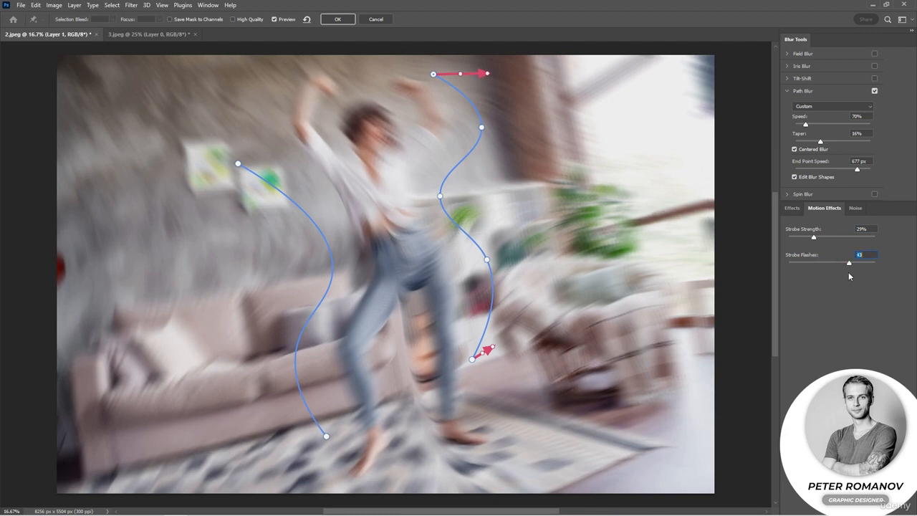
left_click(849, 264)
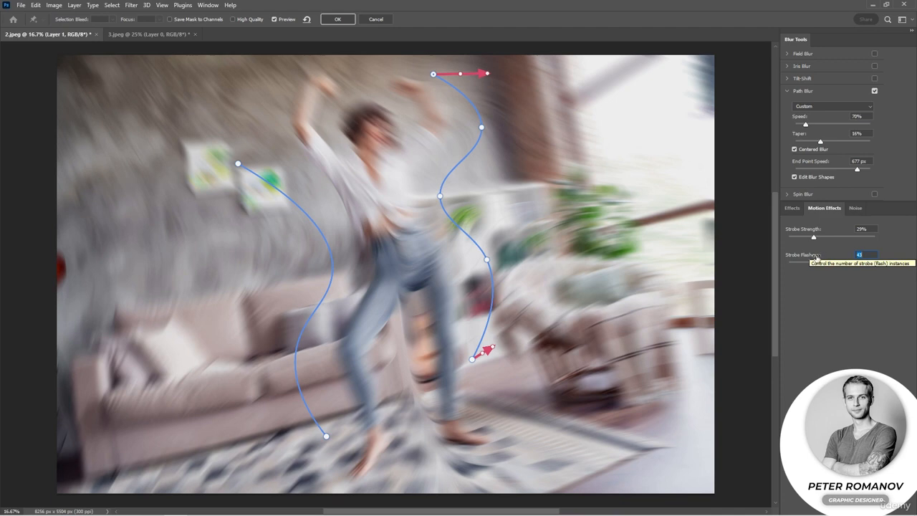
mouse_move(851, 263)
left_mouse_down()
mouse_move(750, 250)
mouse_move(844, 265)
left_mouse_up()
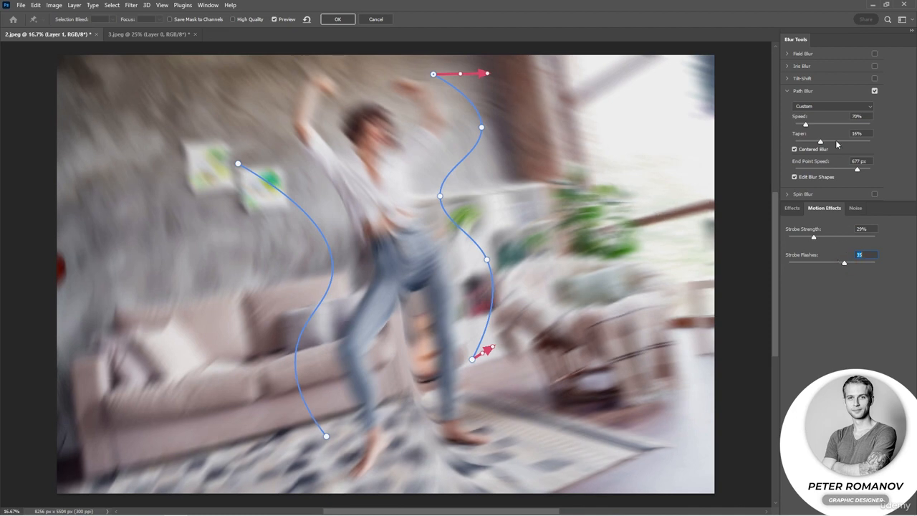
Compare the Basic Blur and Rear Sync Flash presets on the Path Blur, leaving Rear Sync Flash applied
left_click(823, 108)
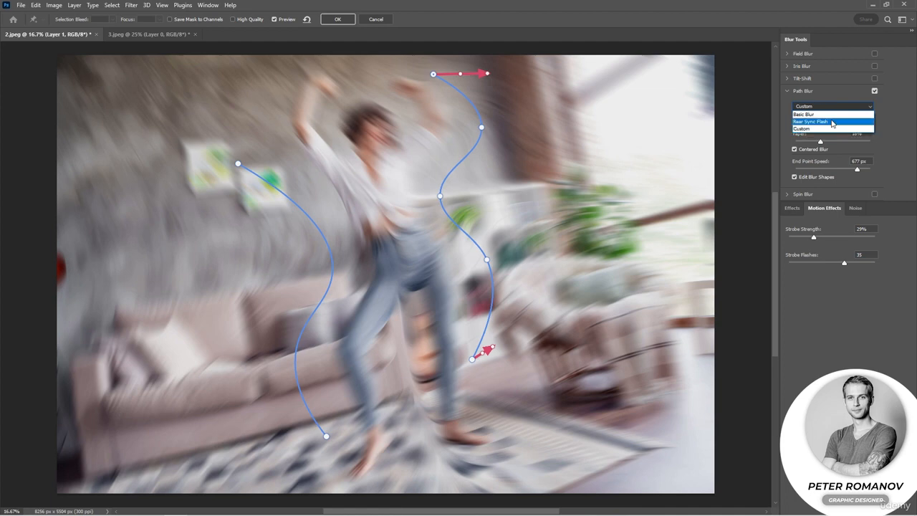
left_click(833, 121)
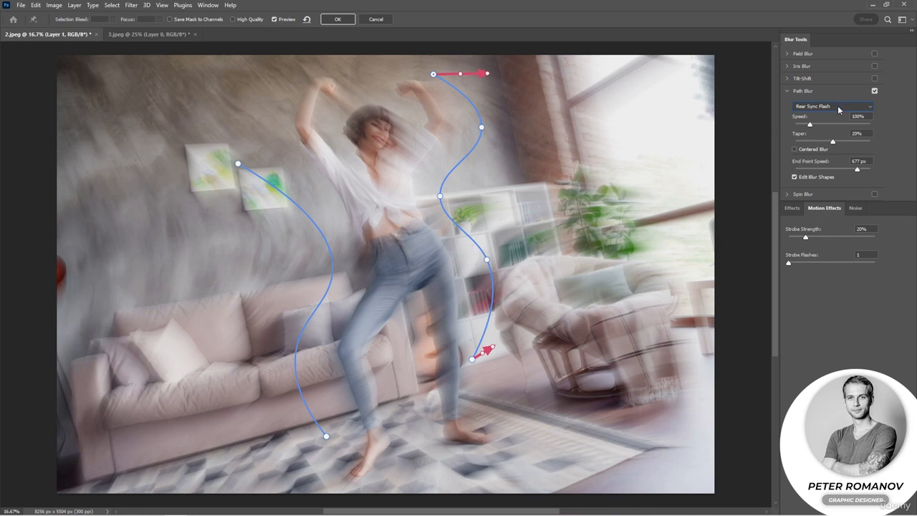
left_click(838, 105)
left_click(840, 114)
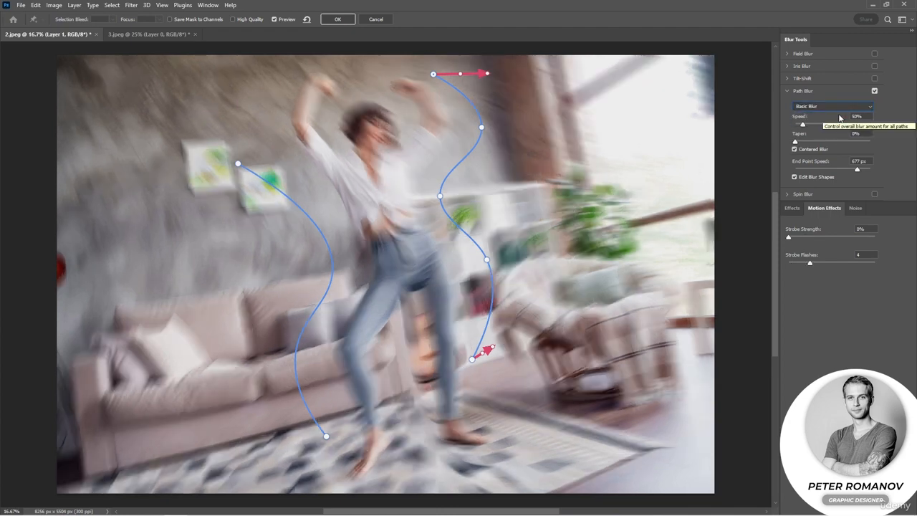
left_click(837, 107)
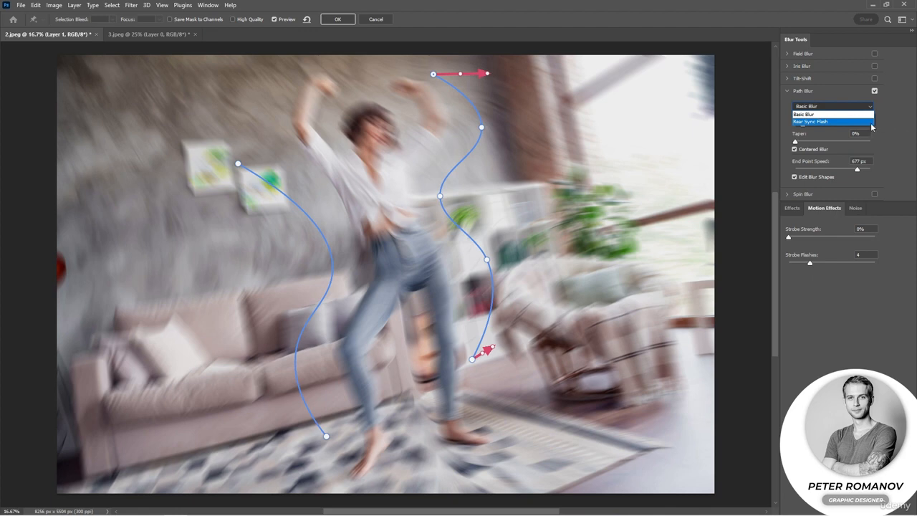
left_click(835, 121)
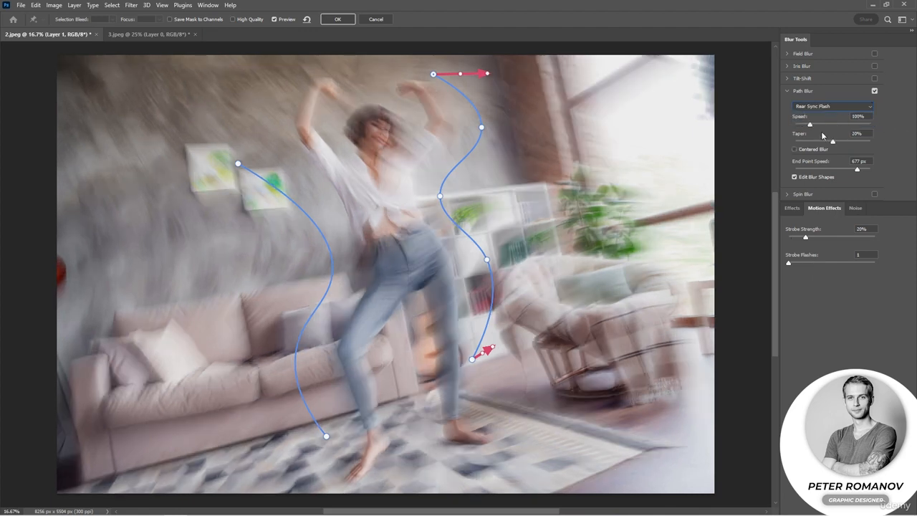
Adjust the Path Blur to 245% speed, 24% taper and centered blur, with 28% strobe strength and 7 strobe flashes
left_click_drag(810, 125, 843, 141)
left_click_drag(789, 264, 816, 238)
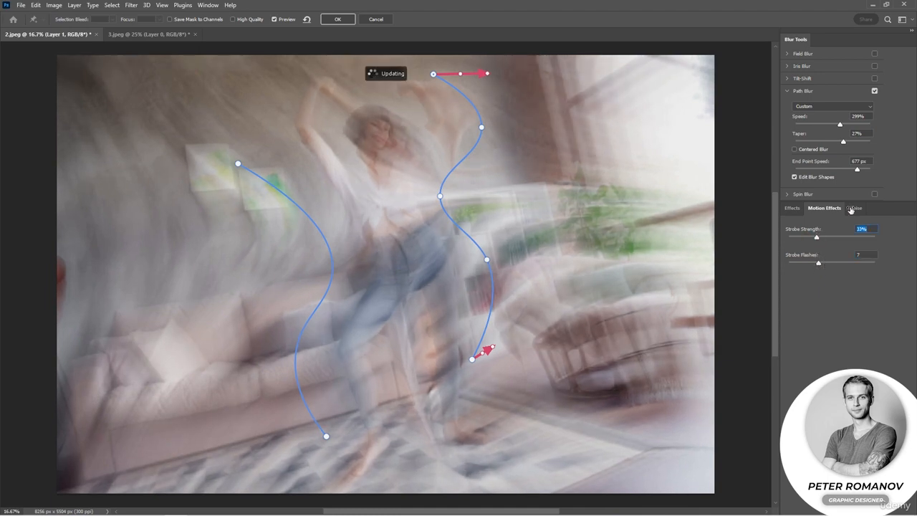
left_click(817, 151)
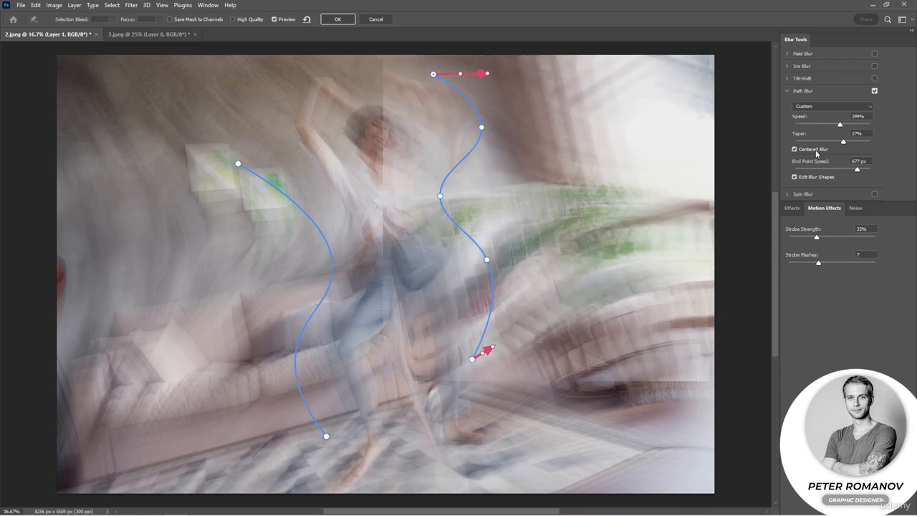
left_click_drag(817, 238, 813, 238)
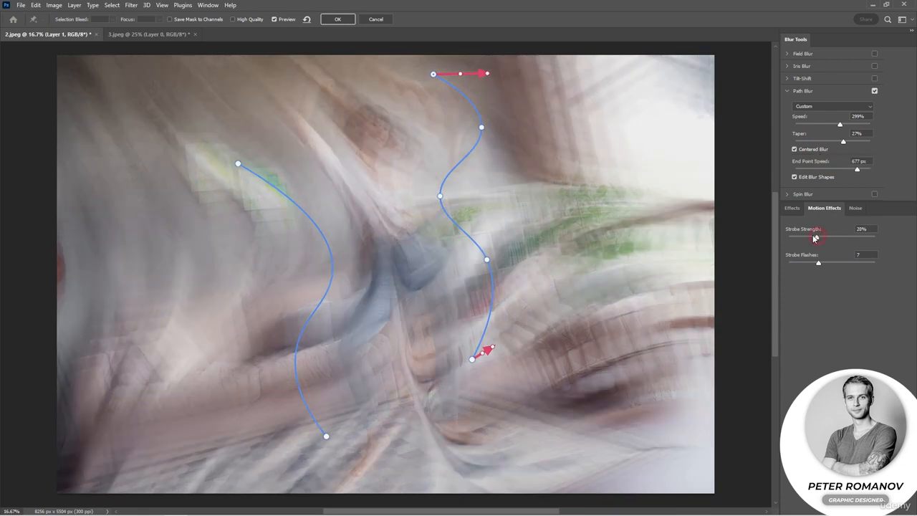
mouse_move(841, 125)
left_mouse_down()
mouse_move(833, 125)
mouse_move(839, 140)
left_mouse_up()
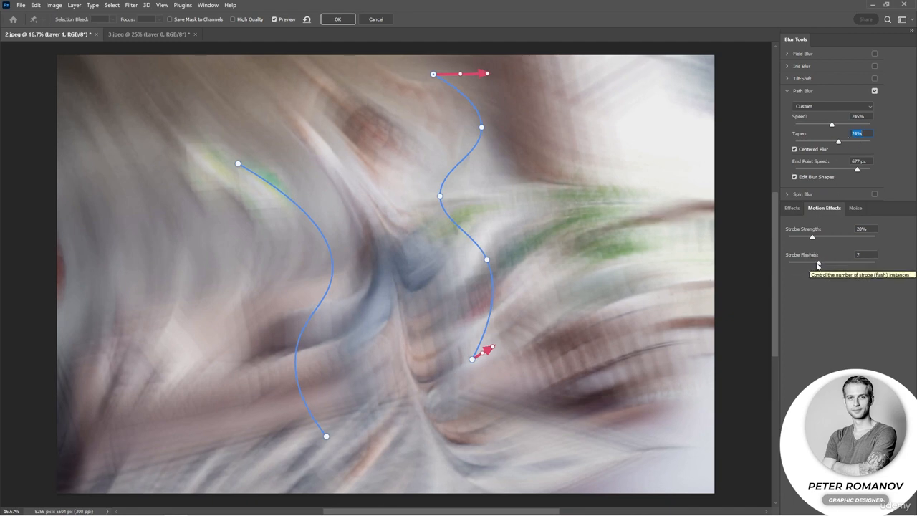
Aim the end arrow at the second path's lower end towards the woman's foot, with an end point speed of 440 px
left_click(323, 438)
left_click_drag(312, 450, 354, 459)
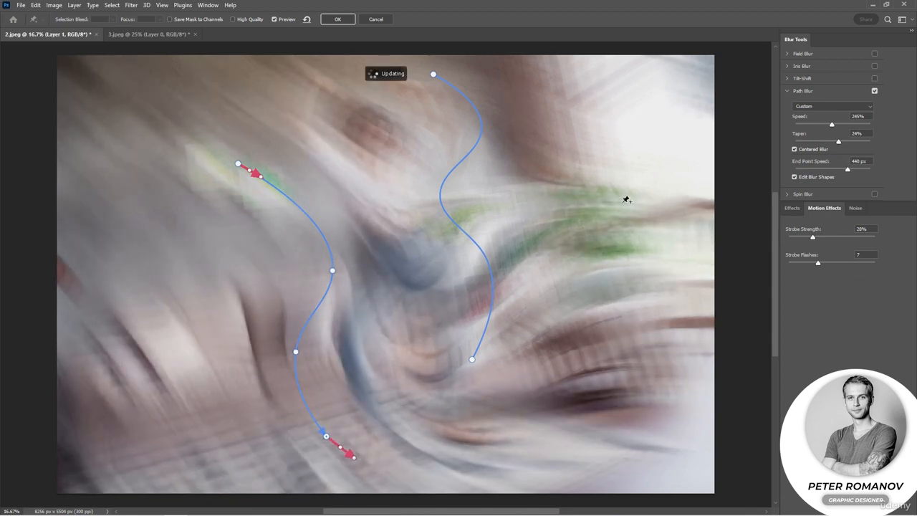
left_click_drag(586, 219, 591, 301)
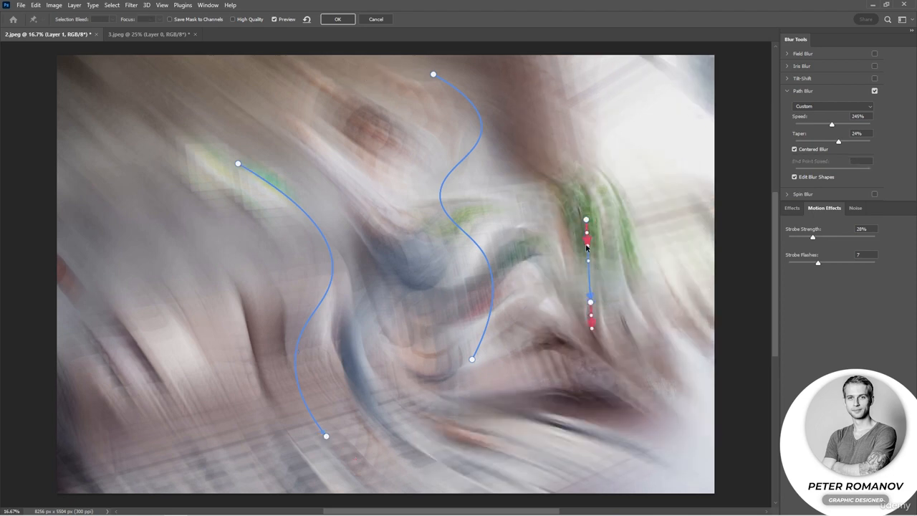
left_click(590, 300)
key("Delete")
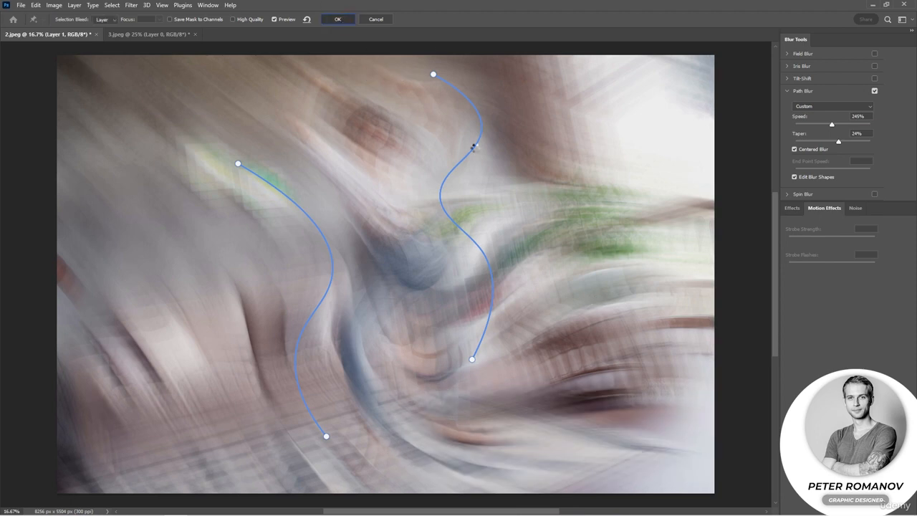
Apply the Path Blur, and prepare an enlarged soft round black brush at 73% opacity for painting on the smart filter mask
key("Return")
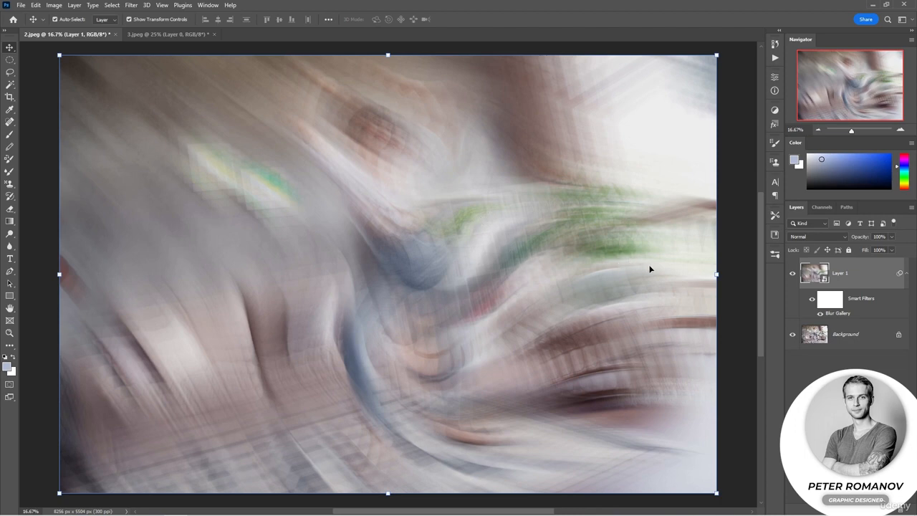
left_click(835, 301)
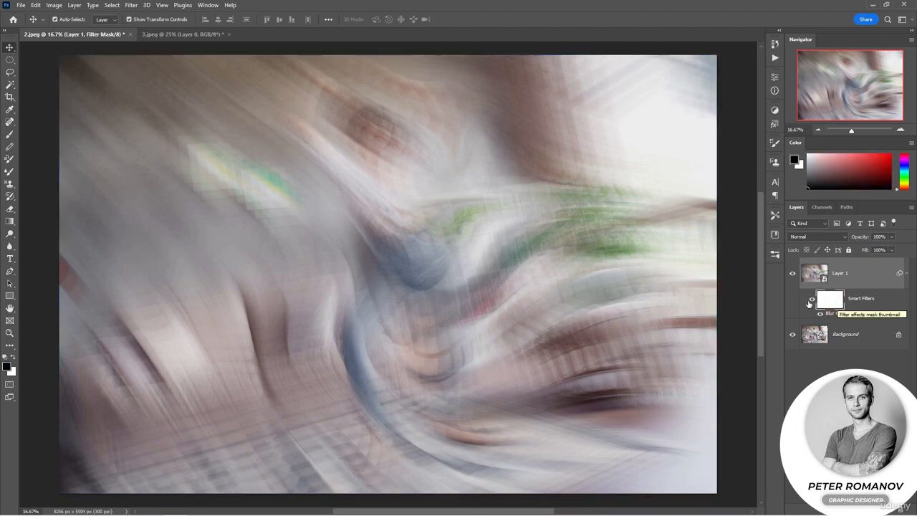
left_click(9, 134)
right_click(384, 197)
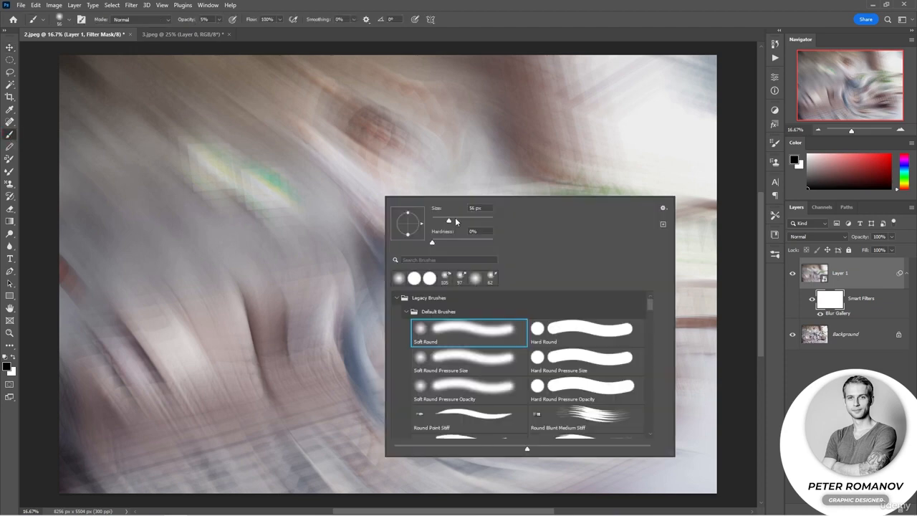
left_click_drag(455, 221, 470, 222)
left_click(322, 85)
left_click_drag(185, 21, 188, 21)
type("73")
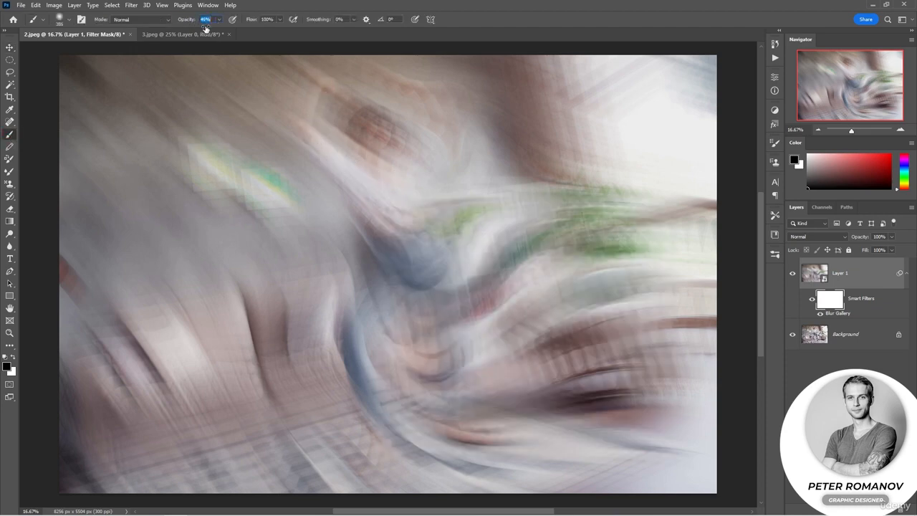
Paint black on the filter mask over the whole woman, from raised hands to feet, lowering the brush opacity to 64% partway
mouse_move(326, 83)
left_mouse_down()
mouse_move(311, 112)
mouse_move(305, 142)
left_mouse_up()
mouse_move(342, 177)
left_mouse_down()
mouse_move(366, 167)
mouse_move(382, 117)
mouse_move(367, 132)
mouse_move(362, 195)
mouse_move(435, 120)
mouse_move(401, 80)
left_mouse_up()
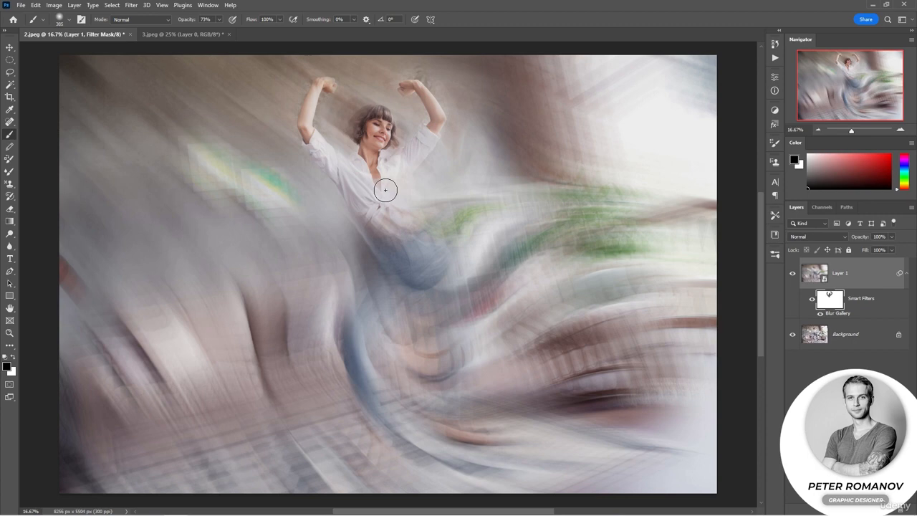
key("ctrl+z")
left_click_drag(193, 20, 186, 19)
mouse_move(398, 85)
left_mouse_down()
mouse_move(420, 91)
mouse_move(431, 142)
mouse_move(403, 175)
mouse_move(420, 152)
mouse_move(387, 170)
mouse_move(408, 268)
mouse_move(390, 235)
mouse_move(399, 258)
mouse_move(353, 352)
mouse_move(376, 430)
mouse_move(368, 421)
mouse_move(376, 436)
mouse_move(376, 473)
left_mouse_up()
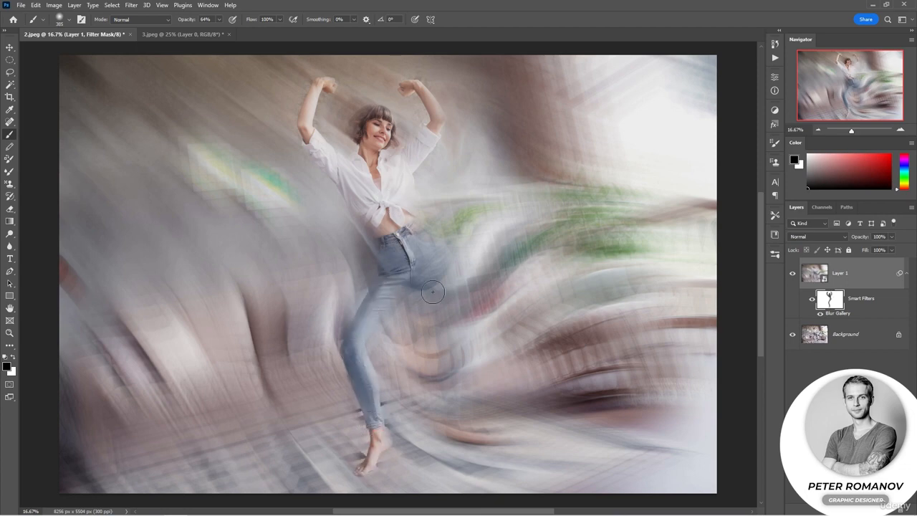
mouse_move(423, 252)
left_mouse_down()
mouse_move(452, 360)
mouse_move(446, 433)
mouse_move(469, 436)
left_mouse_up()
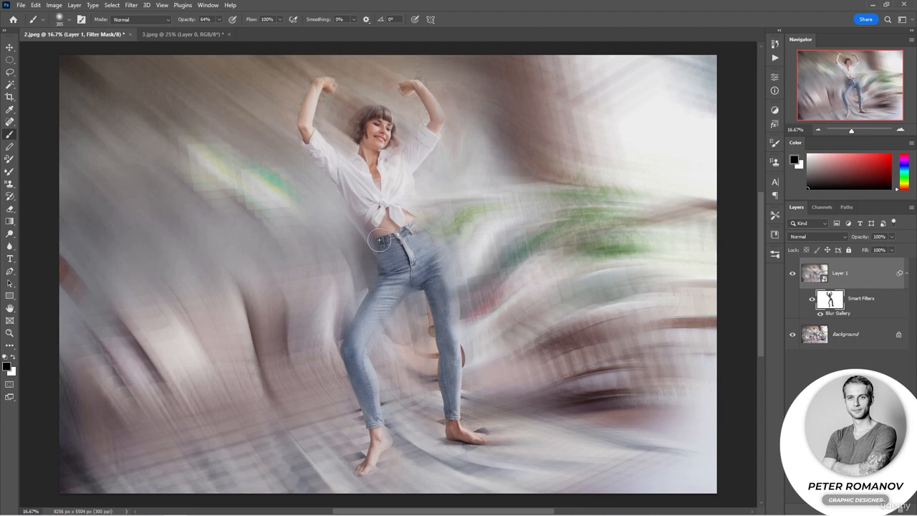
Add a black-filled layer above the photo and render a 50-300mm Zoom lens flare on it at 100% brightness
left_click(131, 5)
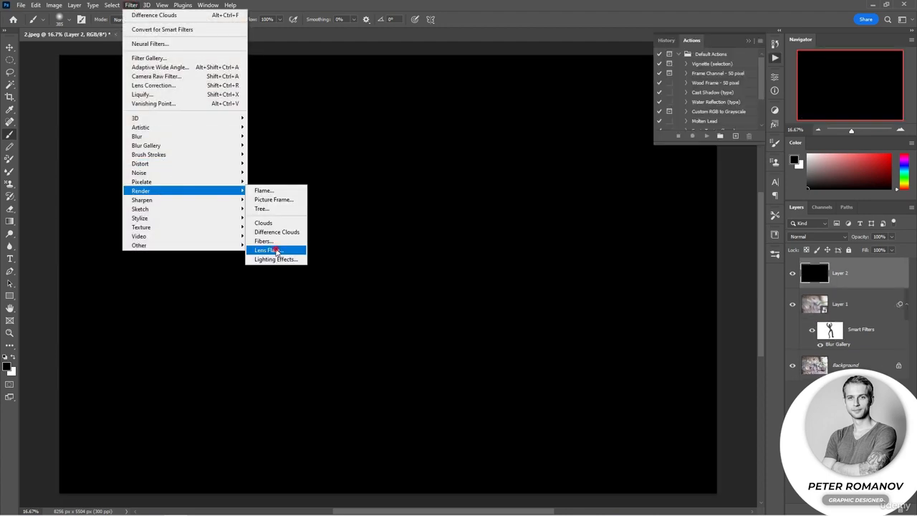
left_click(278, 252)
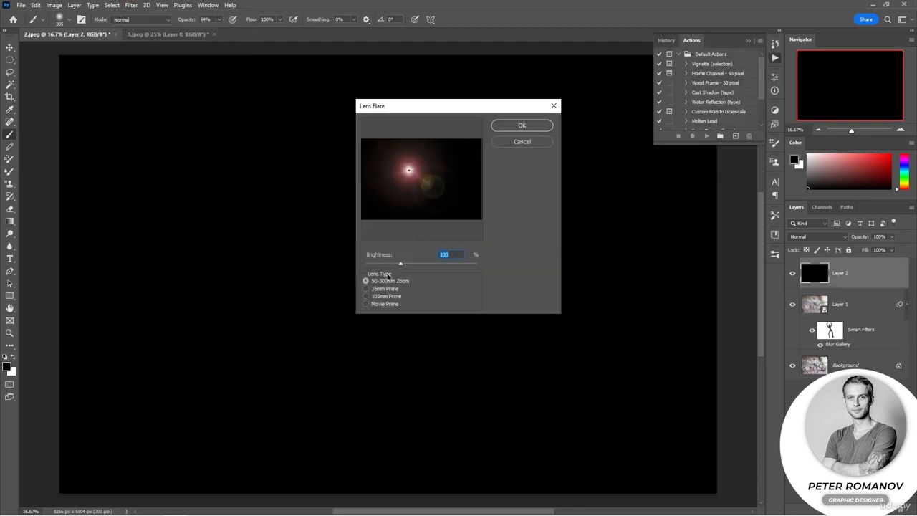
left_click(501, 125)
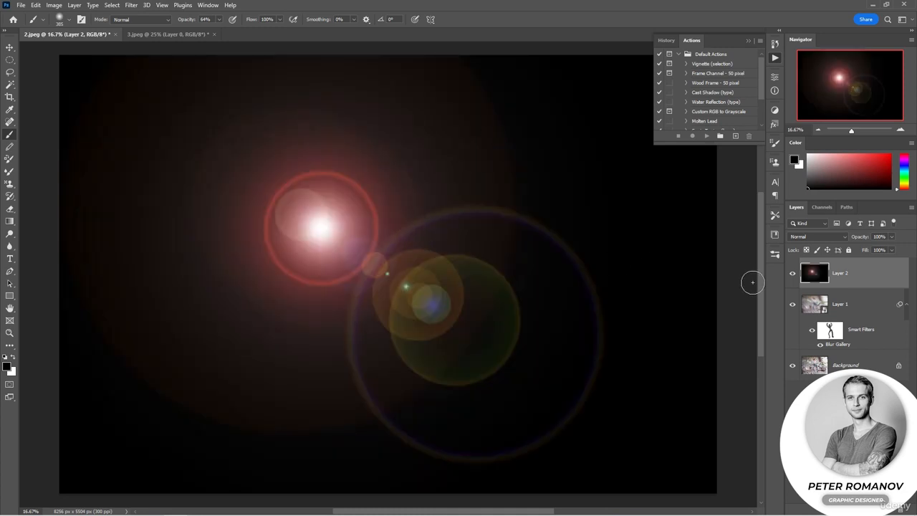
Scale the lens flare layer down to about 62% and blend it in Screen mode at 57% opacity
left_click(10, 48)
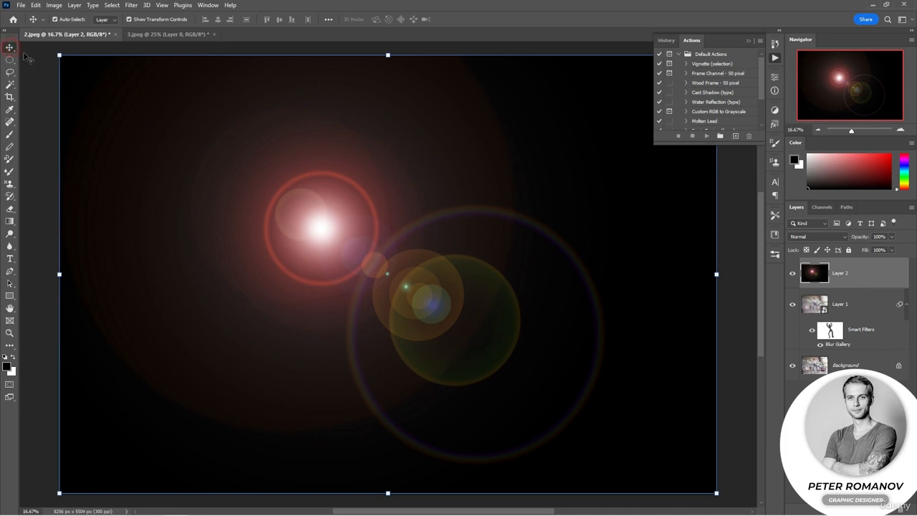
left_click_drag(698, 478, 457, 343)
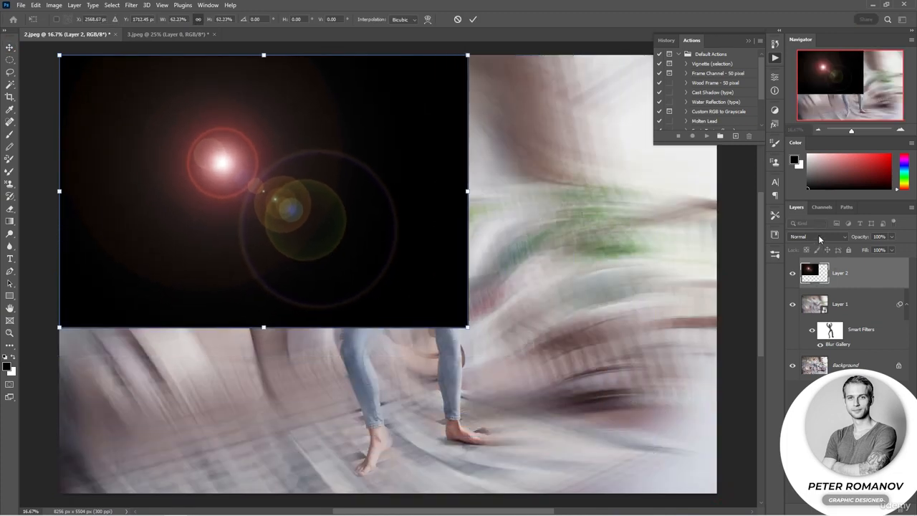
left_click(826, 240)
left_click(844, 284)
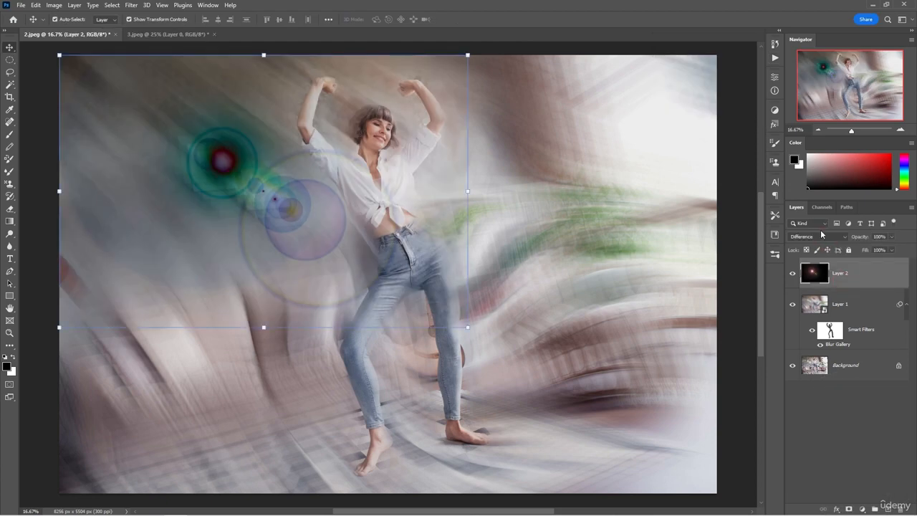
left_click(821, 240)
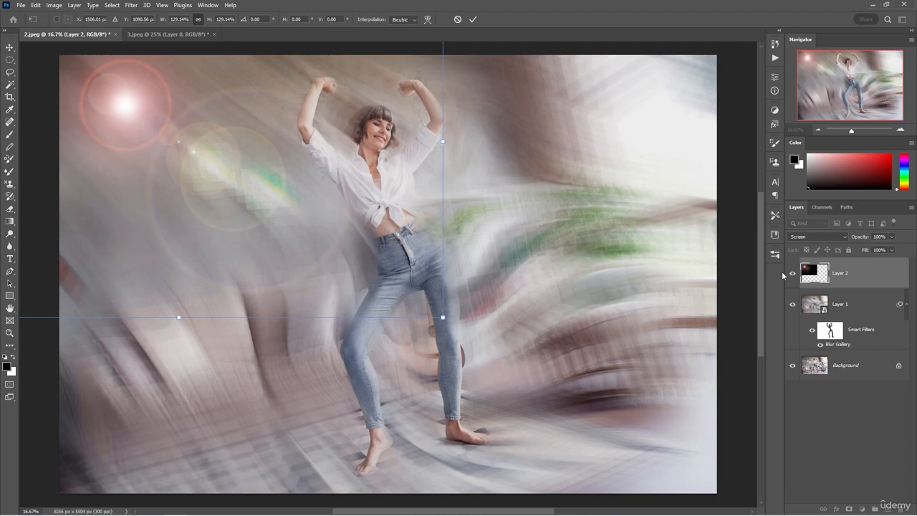
left_click_drag(865, 241, 857, 239)
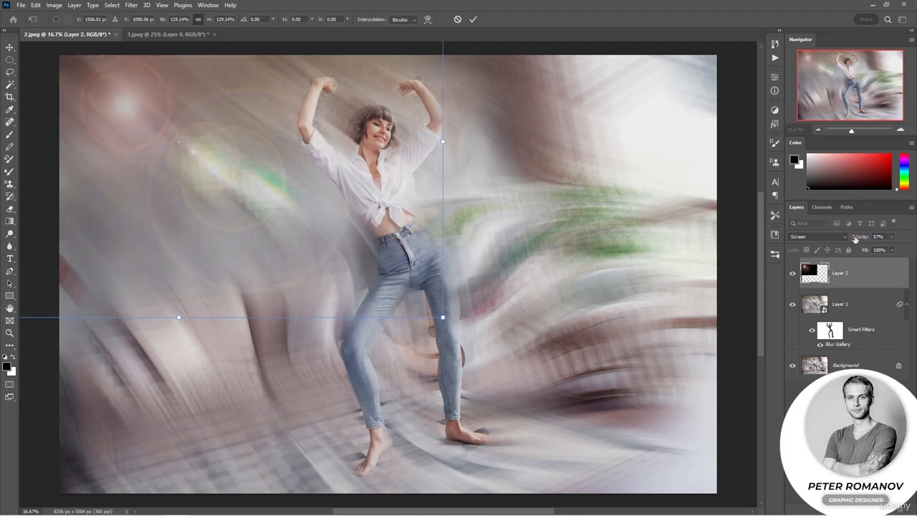
Enlarge the lens flare layer to about 129%, flip it horizontally and place the flare over the bright window area
right_click(217, 167)
left_click(243, 364)
left_click_drag(236, 118, 676, 104)
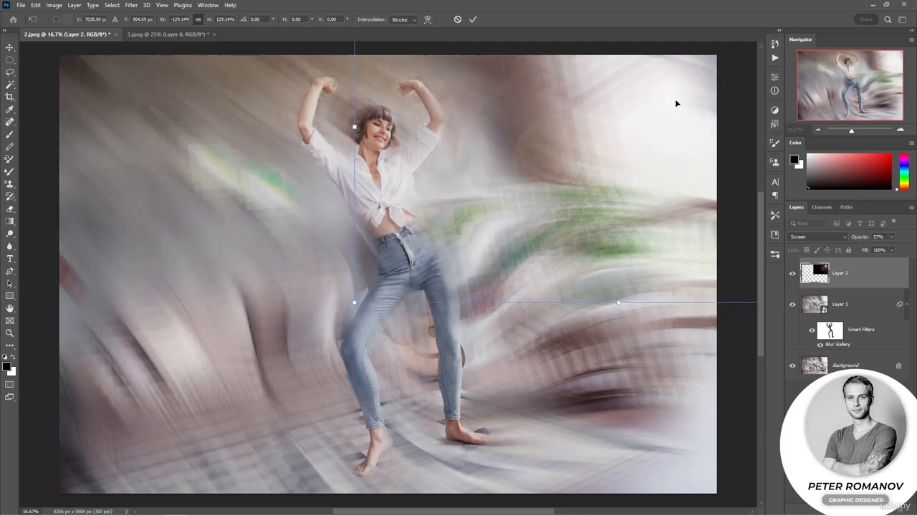
key("Return")
Set the lens flare layer's opacity to 94% and shift the flare down and closer to the woman
left_click_drag(860, 239, 868, 239)
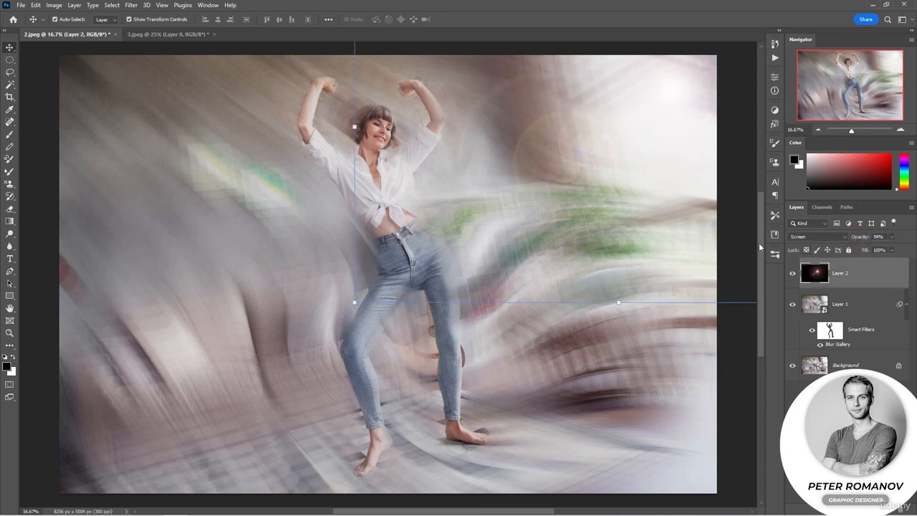
left_click_drag(599, 156, 533, 194)
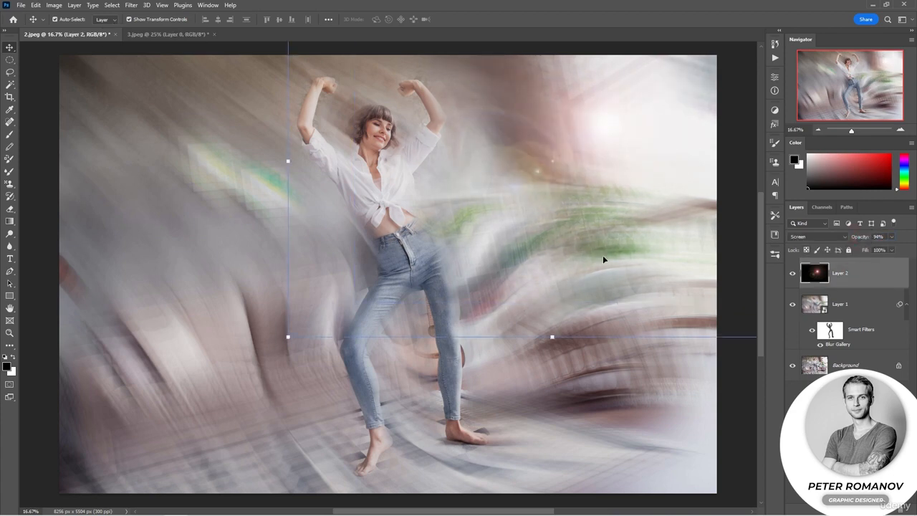
left_click(737, 268)
Hide the lens flare and blurred layers and show them again to compare the result with the original photo
left_click_drag(790, 273, 792, 307)
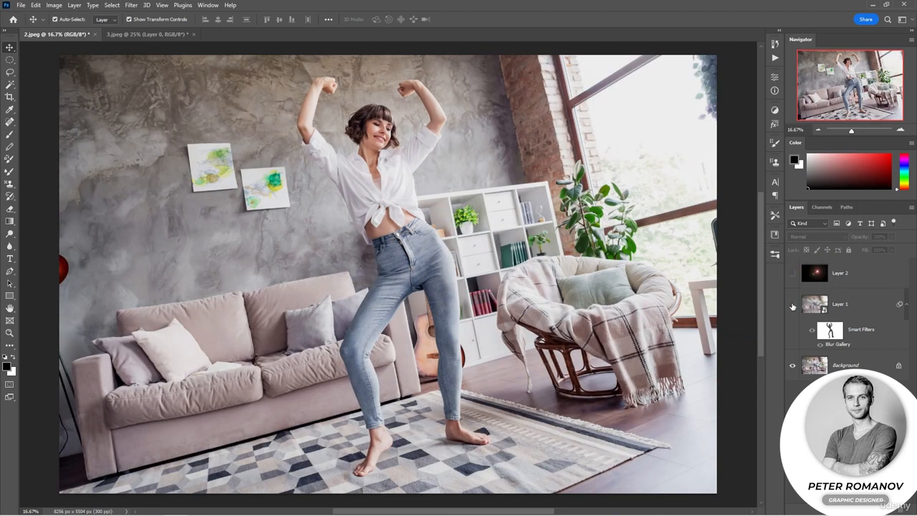
left_click_drag(793, 307, 792, 279)
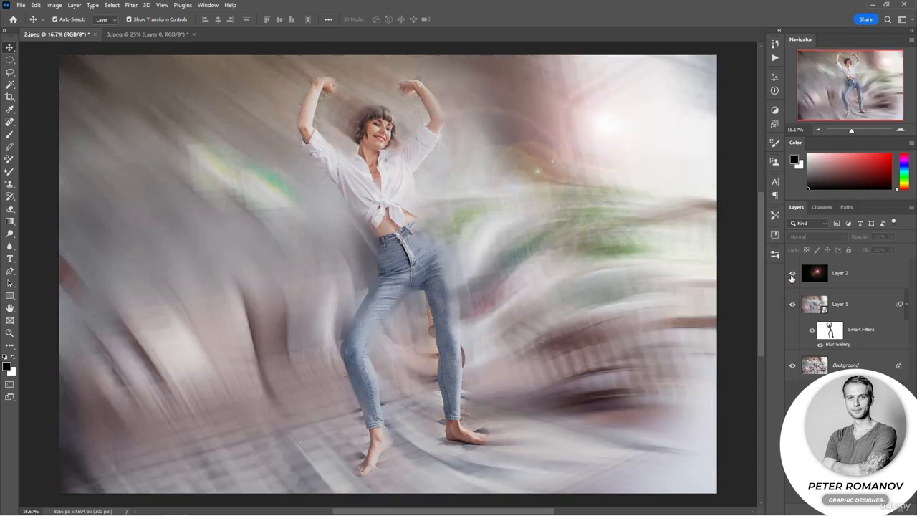
Start a Spin Blur on the car photo's Layer 0 and fit the blur ring to the front wheel
left_click(179, 34)
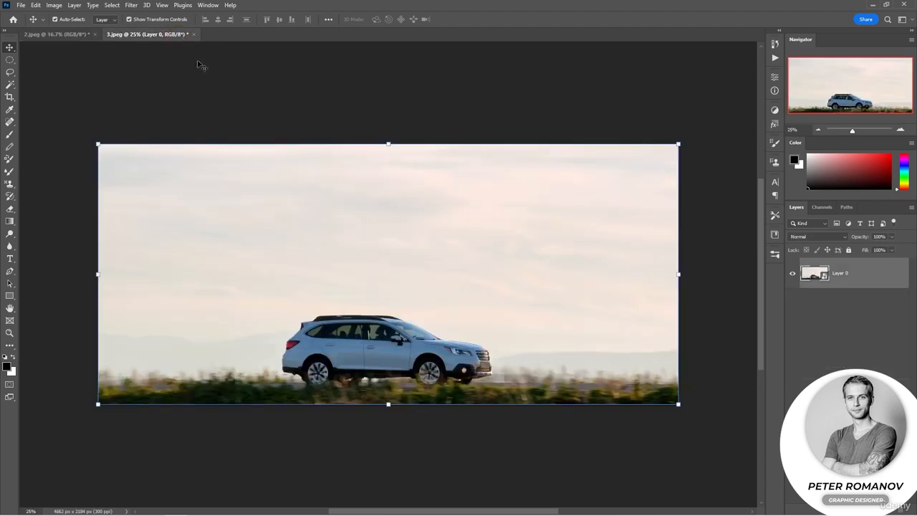
left_click(418, 106)
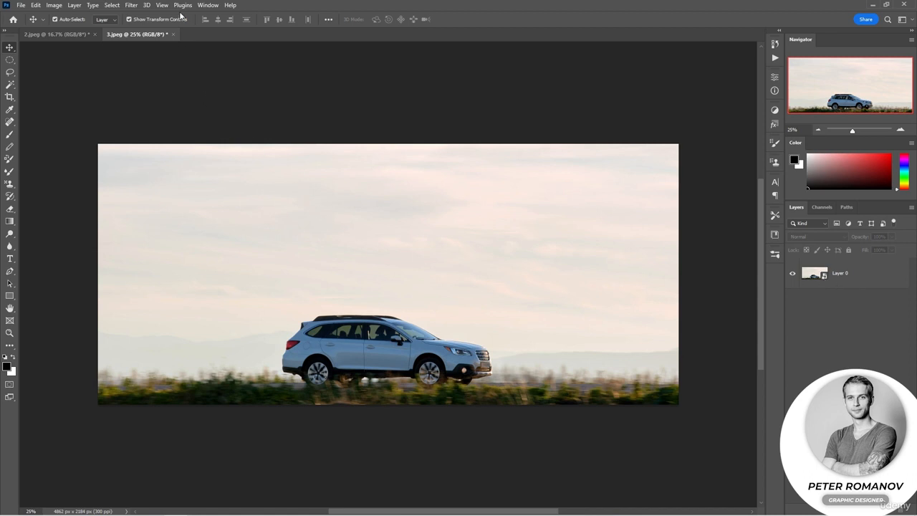
left_click(133, 5)
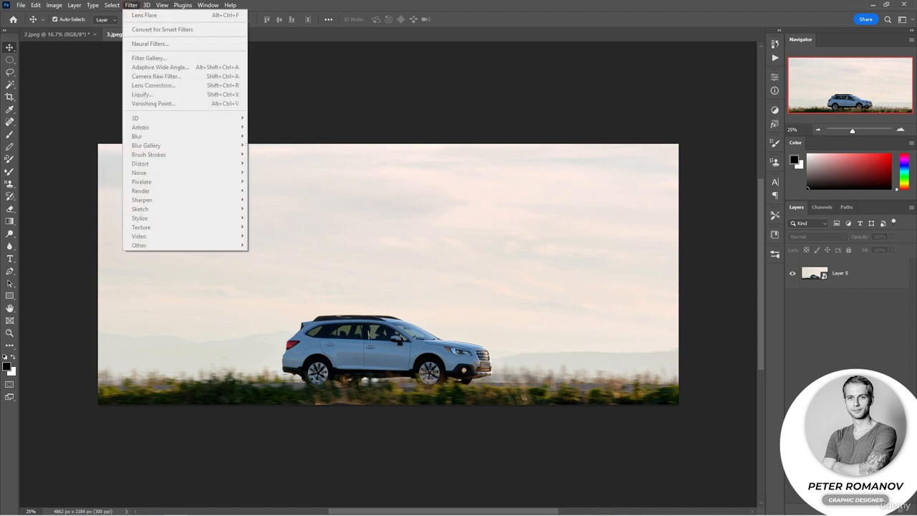
left_click(844, 281)
left_click(131, 5)
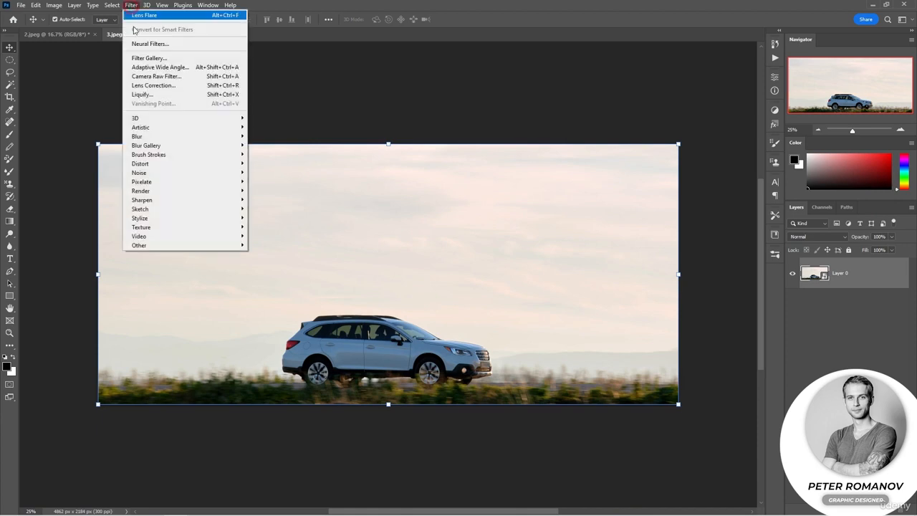
mouse_move(237, 146)
left_click(268, 182)
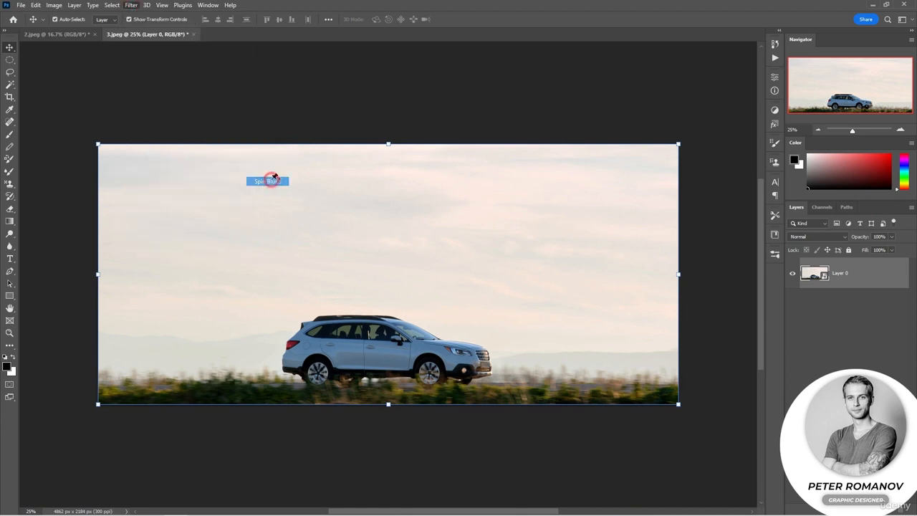
left_click_drag(388, 278, 441, 373)
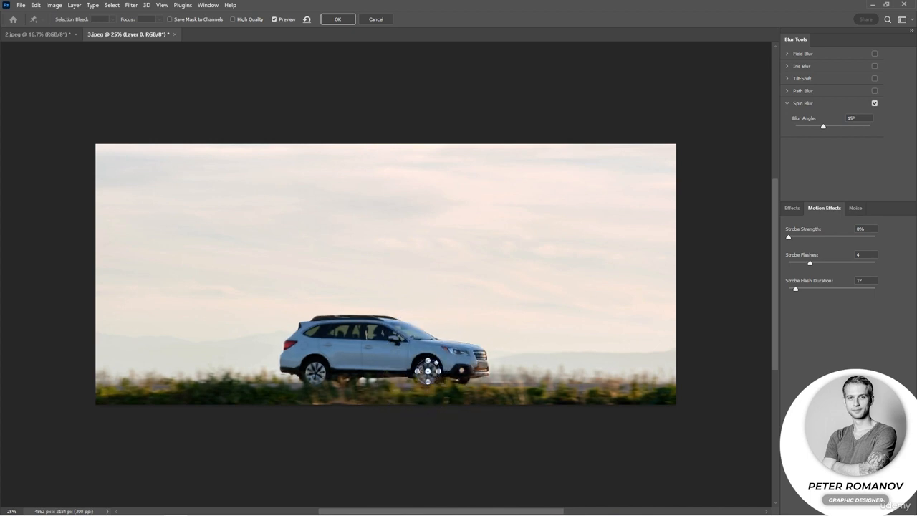
Add a second spin blur sized to the rear wheel, slightly increasing its blur angle and raising its strobe strength
left_click(316, 371)
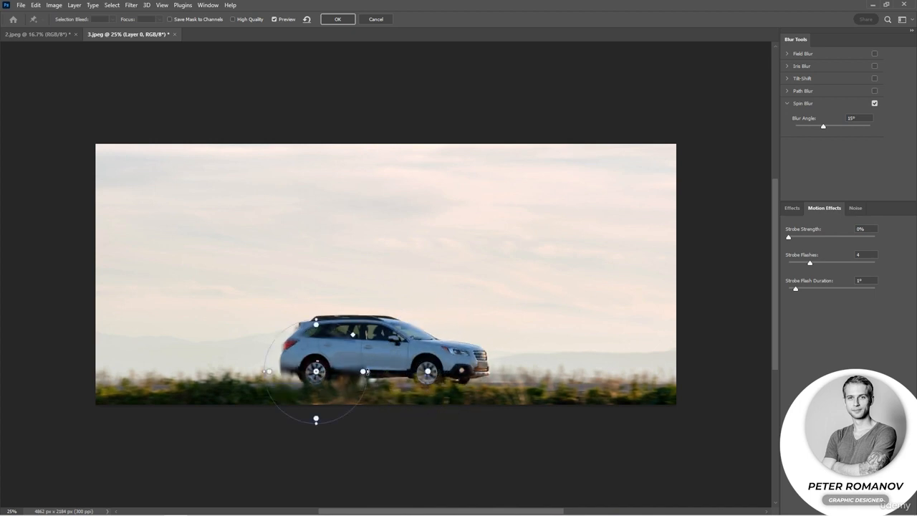
left_click_drag(365, 371, 327, 372)
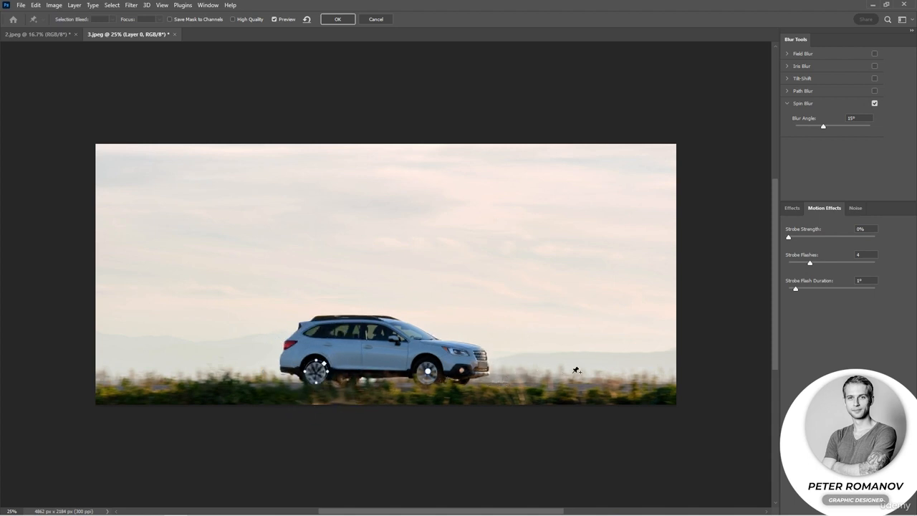
mouse_move(824, 126)
left_mouse_down()
mouse_move(836, 129)
mouse_move(828, 129)
left_mouse_up()
left_click_drag(789, 237, 810, 240)
Raise the strobe strength of the front wheel's spin blur and apply the filter
left_click(428, 372)
left_click_drag(792, 238, 807, 244)
left_click(330, 20)
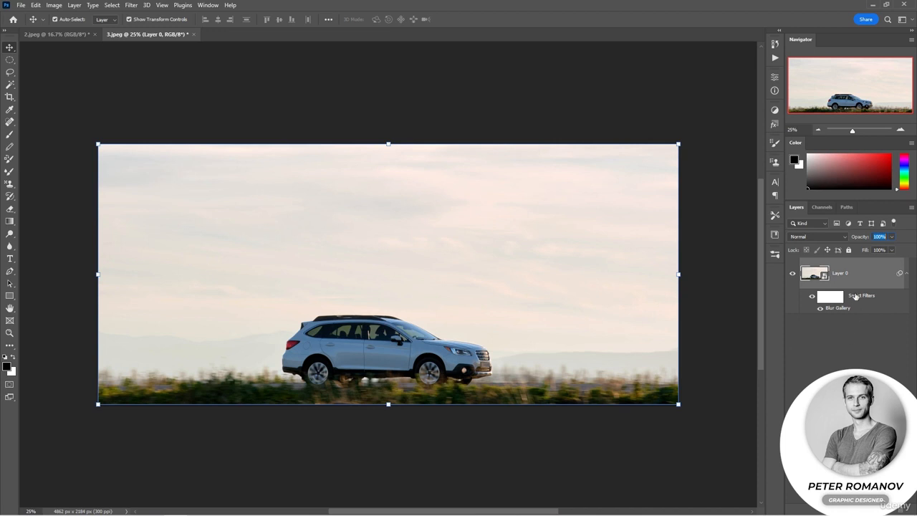
Duplicate the spin-blurred car layer and hide the smart filters on the copy
key("ctrl")
key("ctrl+j")
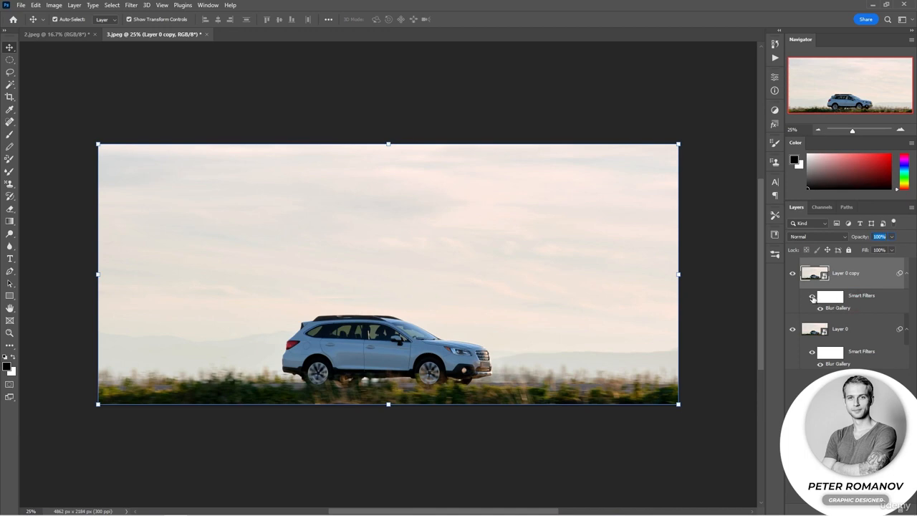
left_click(813, 297)
Apply a Motion Blur to the layer copy at a 0° angle, trying distances between 124 and 197 pixels
left_click(131, 6)
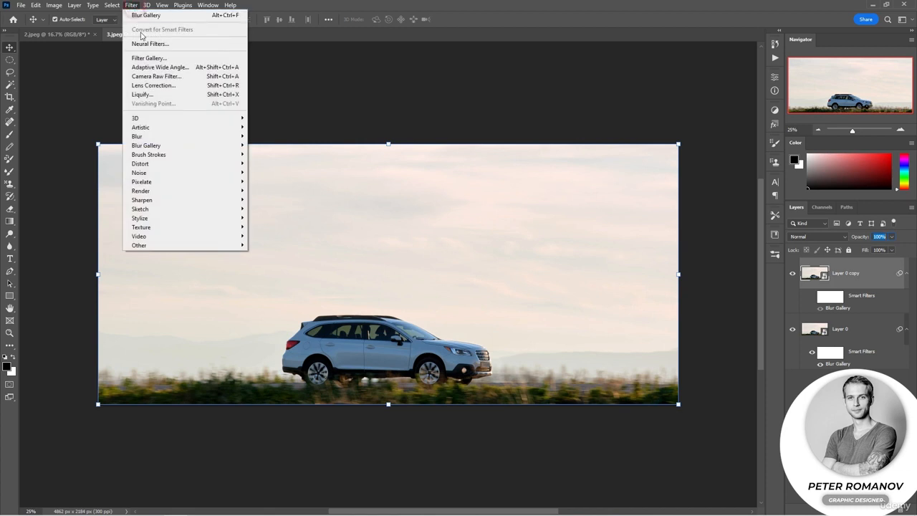
mouse_move(202, 142)
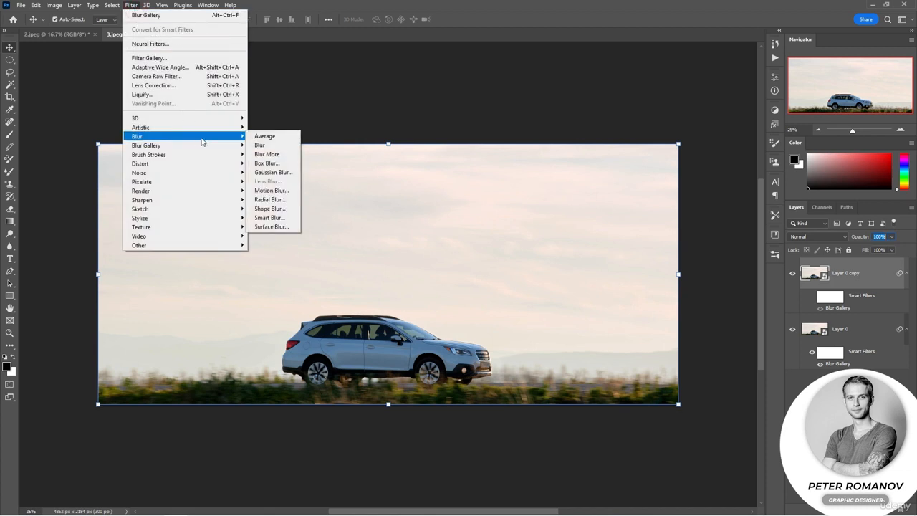
left_click(263, 191)
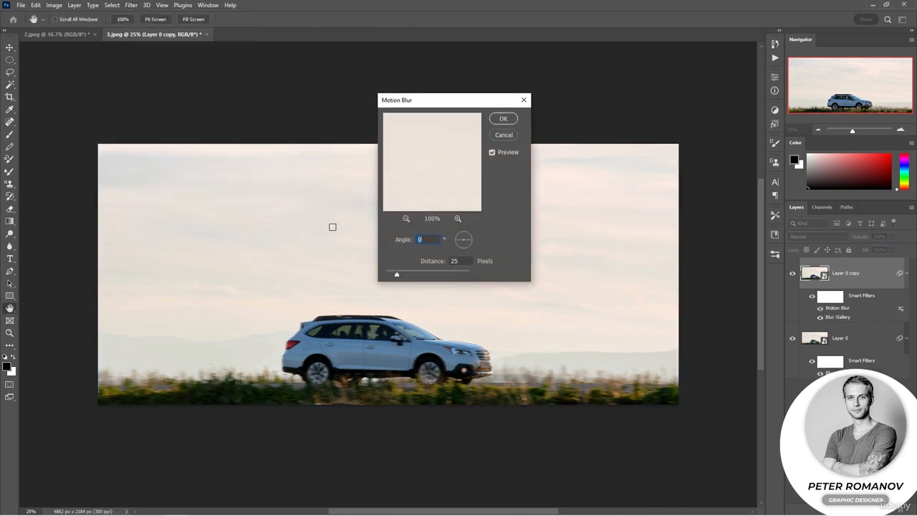
left_click_drag(403, 273, 419, 278)
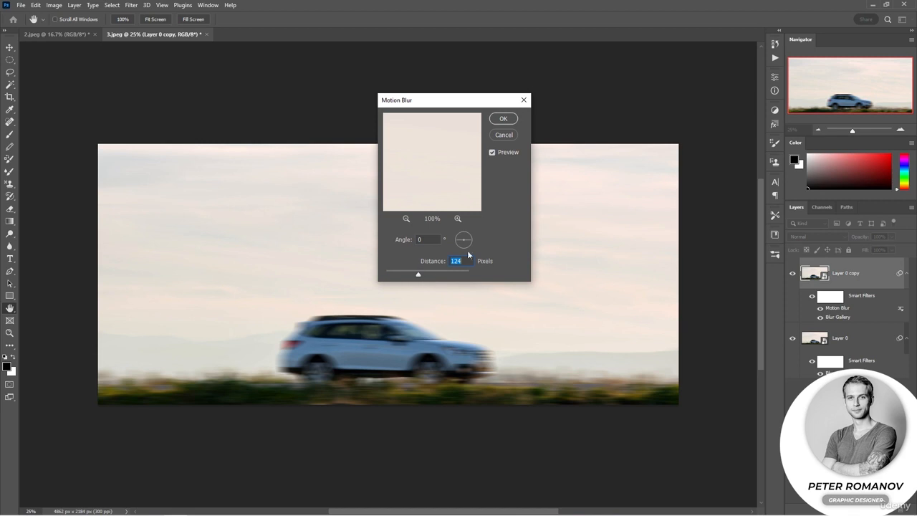
left_click_drag(467, 236, 467, 240)
left_click_drag(419, 276, 428, 277)
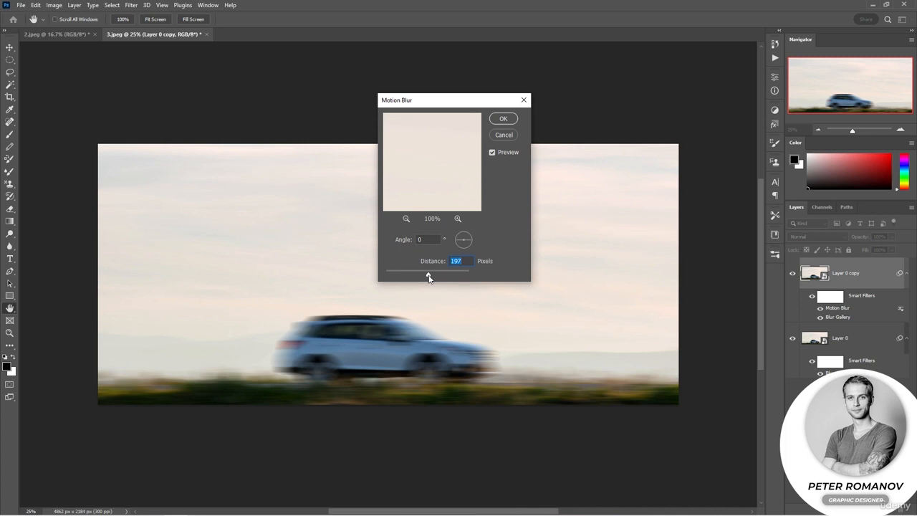
mouse_move(428, 277)
left_mouse_down()
mouse_move(399, 275)
mouse_move(422, 277)
left_mouse_up()
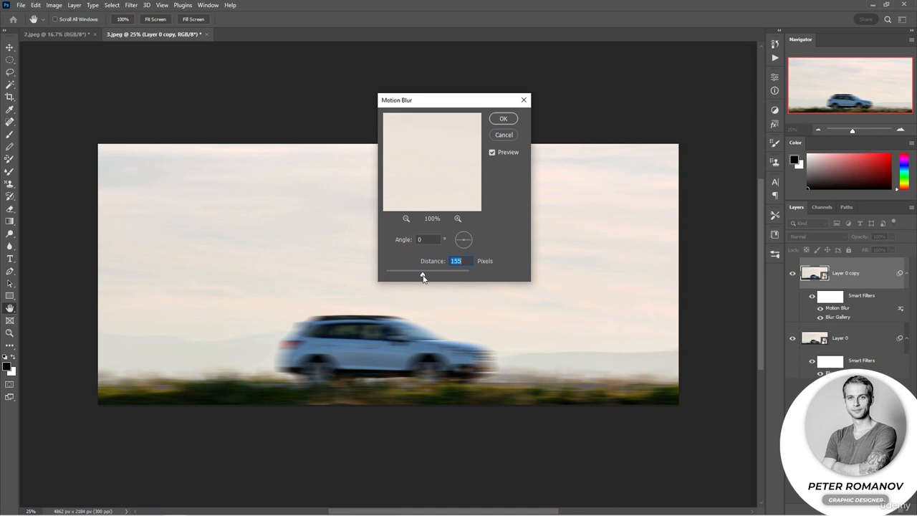
left_click_drag(423, 278, 428, 278)
left_click(499, 120)
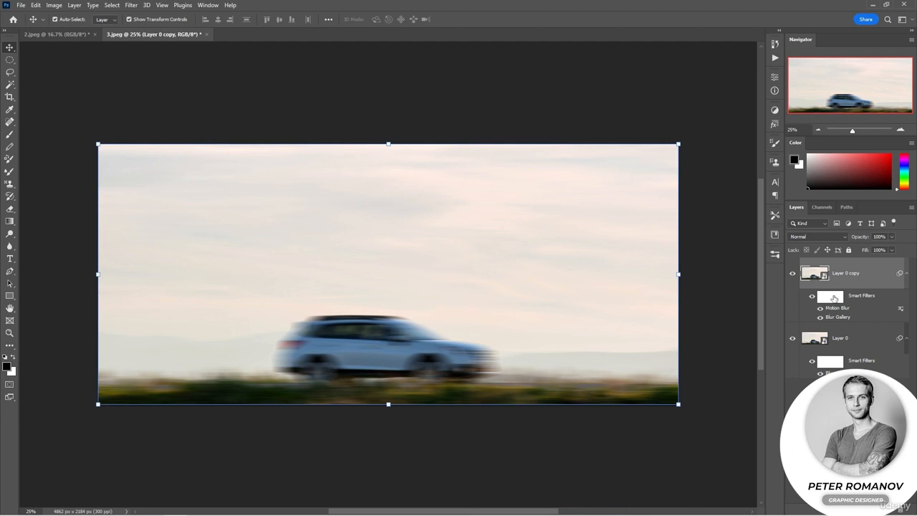
Paint black at 64% opacity on the copy's filter mask over the car and nearby ground, and enlarge the brush to 495 pixels
left_click(834, 299)
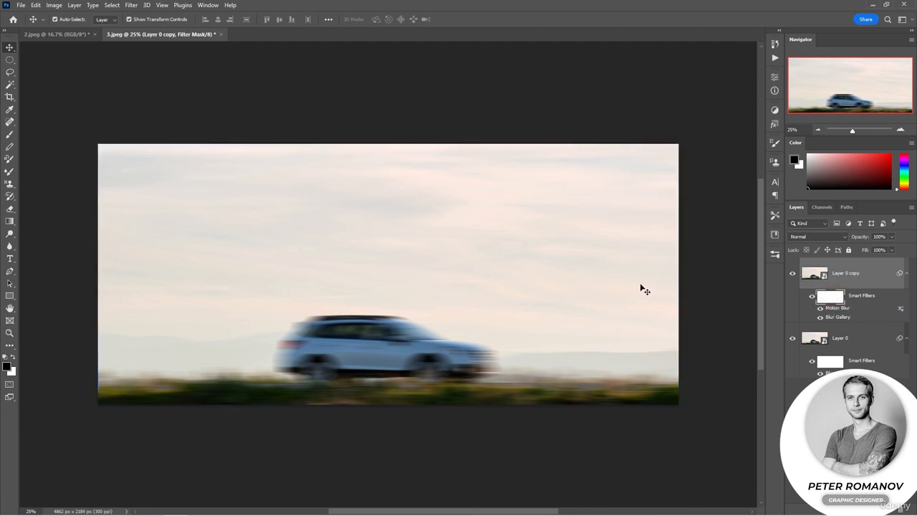
left_click(10, 135)
mouse_move(354, 311)
left_mouse_down()
mouse_move(388, 327)
mouse_move(386, 342)
mouse_move(453, 357)
mouse_move(323, 357)
mouse_move(327, 336)
mouse_move(327, 369)
mouse_move(379, 392)
mouse_move(422, 391)
left_mouse_up()
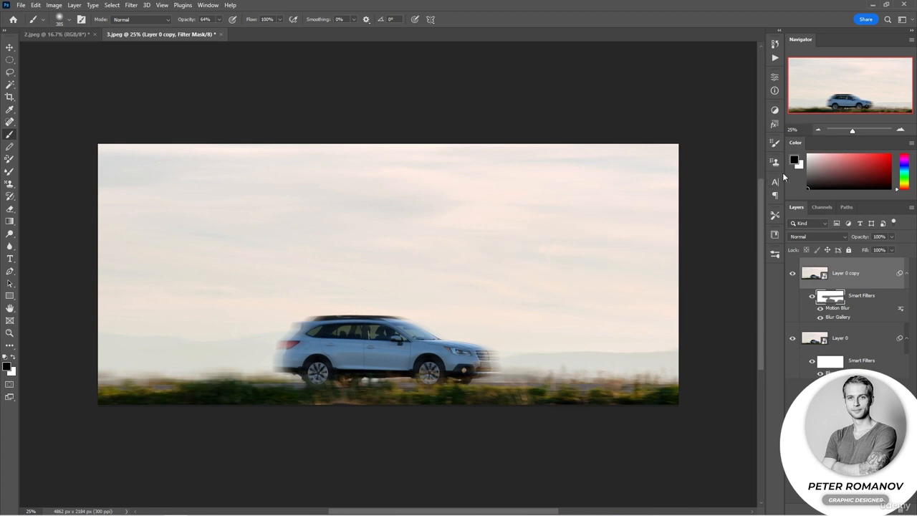
right_click(456, 211)
left_click_drag(556, 234, 561, 234)
key("Return")
Examine the filter categories and Render filters available for the blurred layer of the dancing woman photo
left_click(59, 34)
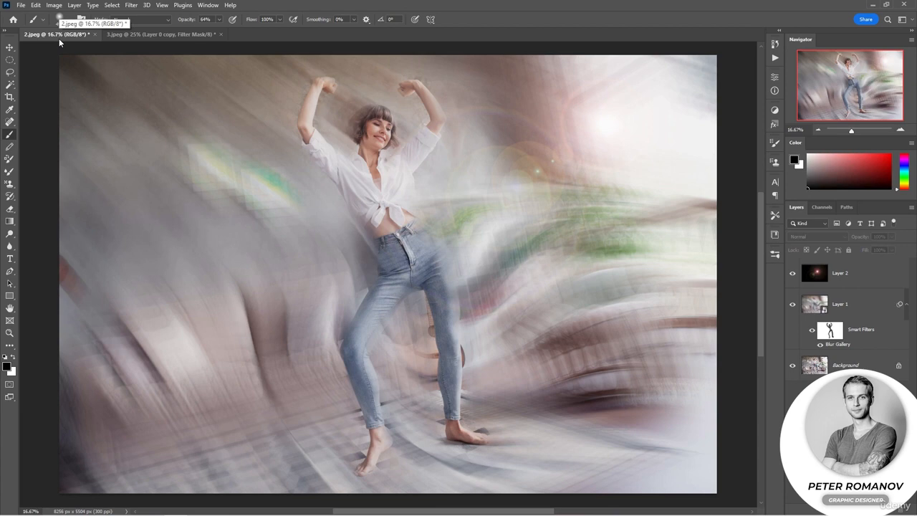
left_click(129, 6)
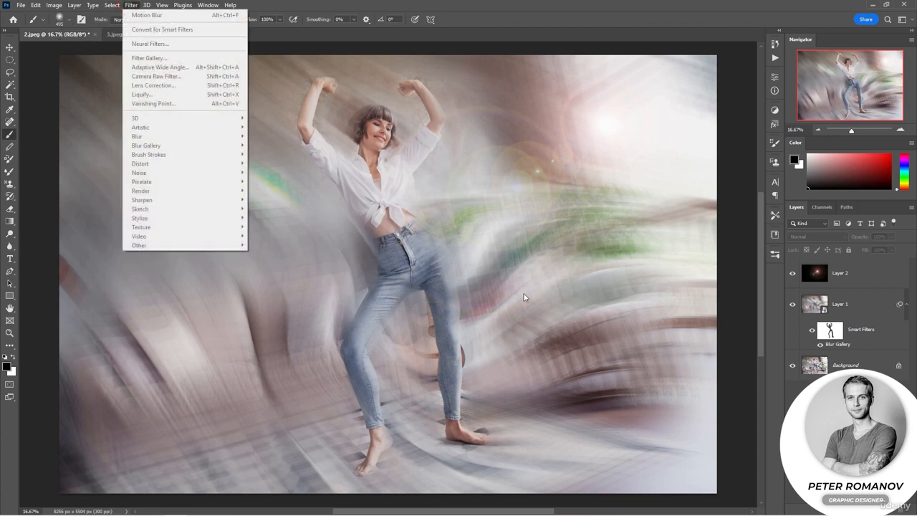
key("Escape")
left_click(862, 311)
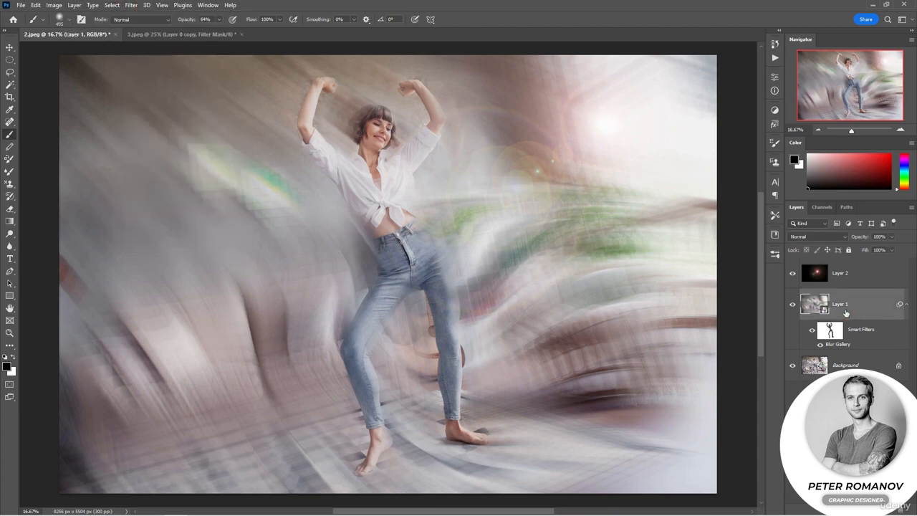
left_click(132, 4)
mouse_move(219, 192)
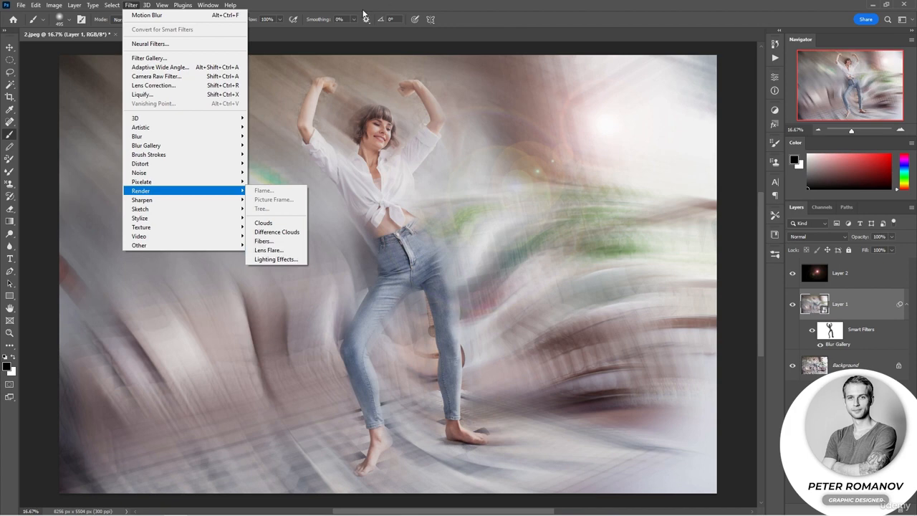
key("Escape")
Return to the car photo and examine the Blur filters available for its duplicated layer
left_click(176, 34)
left_click(132, 6)
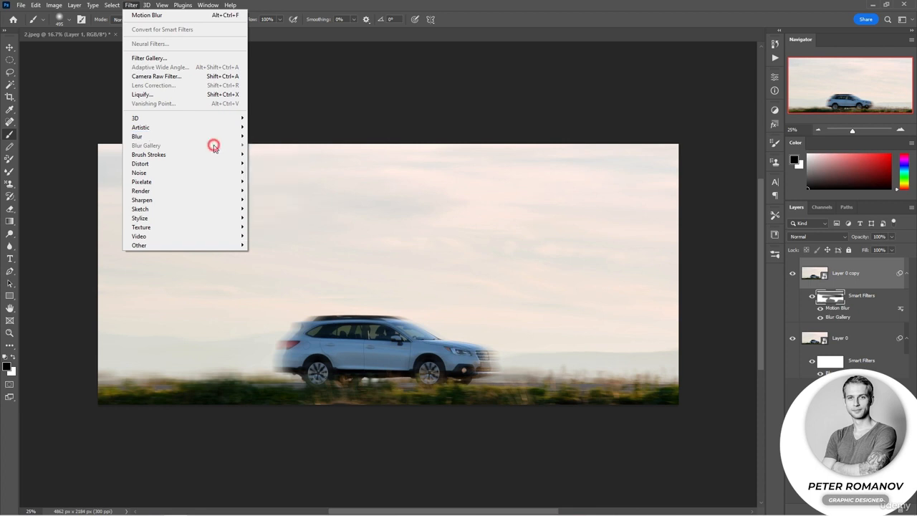
key("Escape")
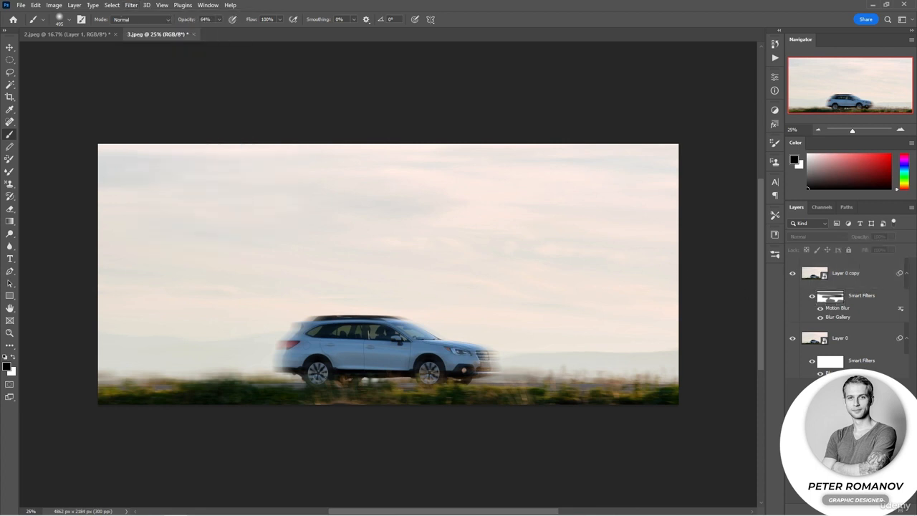
left_click(838, 281)
left_click(132, 5)
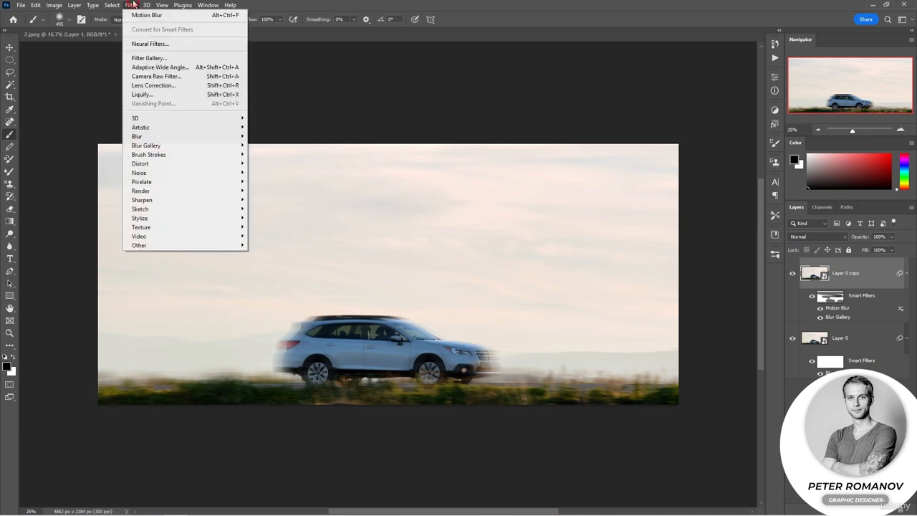
mouse_move(230, 137)
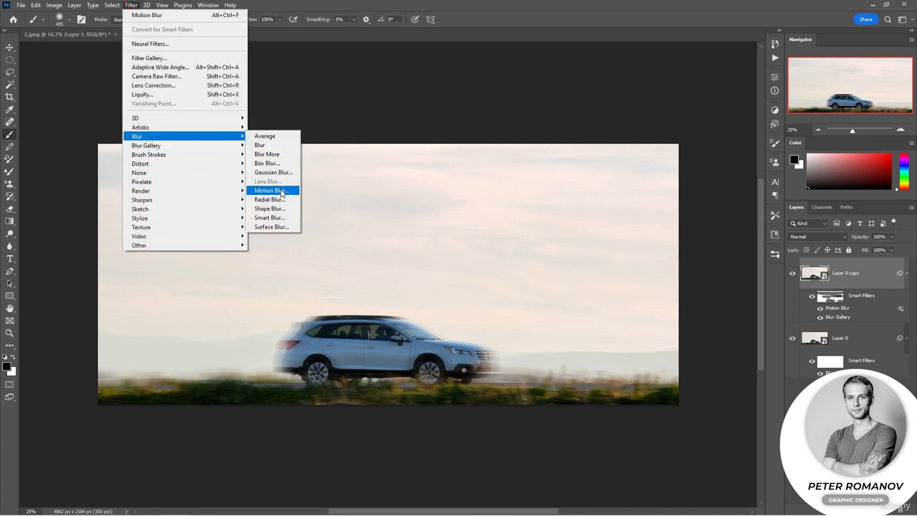
left_click(839, 437)
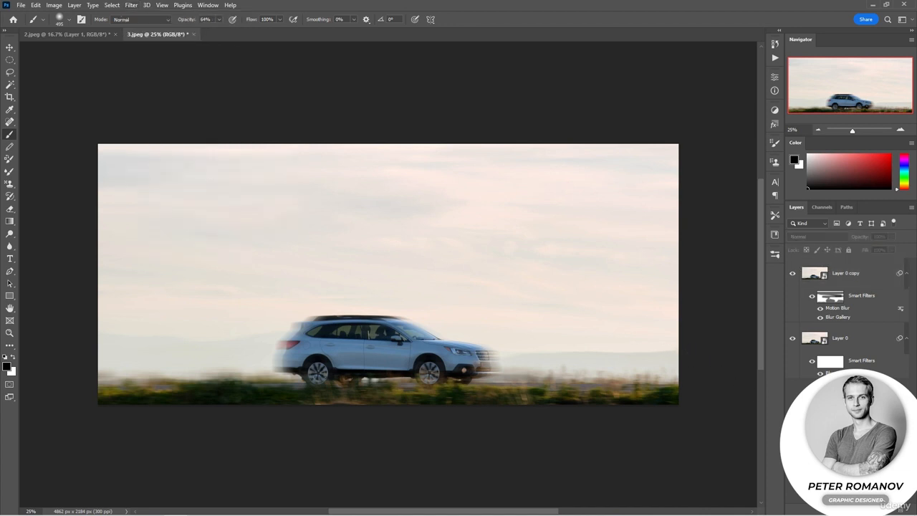